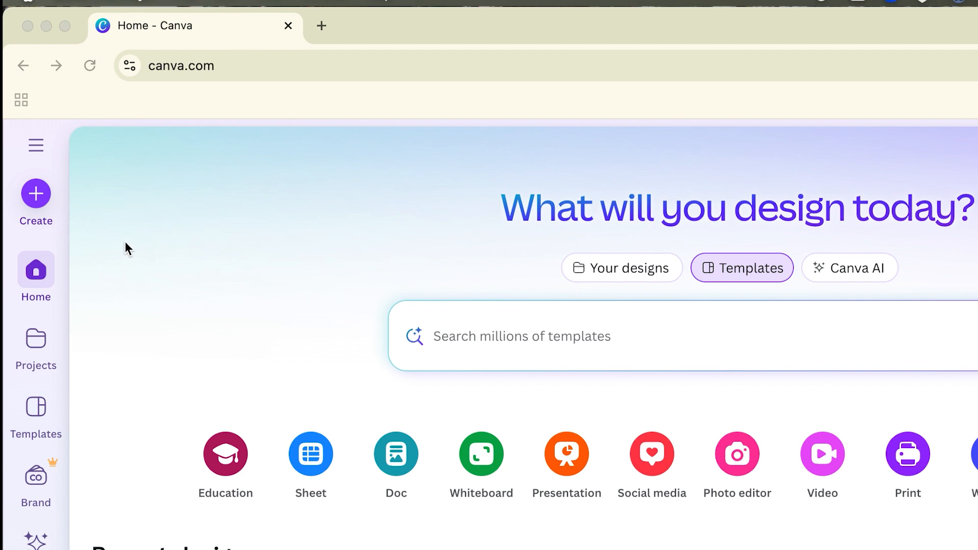
# Start a new design and upload Grand Canyon.JPG from the photo adjust folder.
pyautogui.click(41, 194)
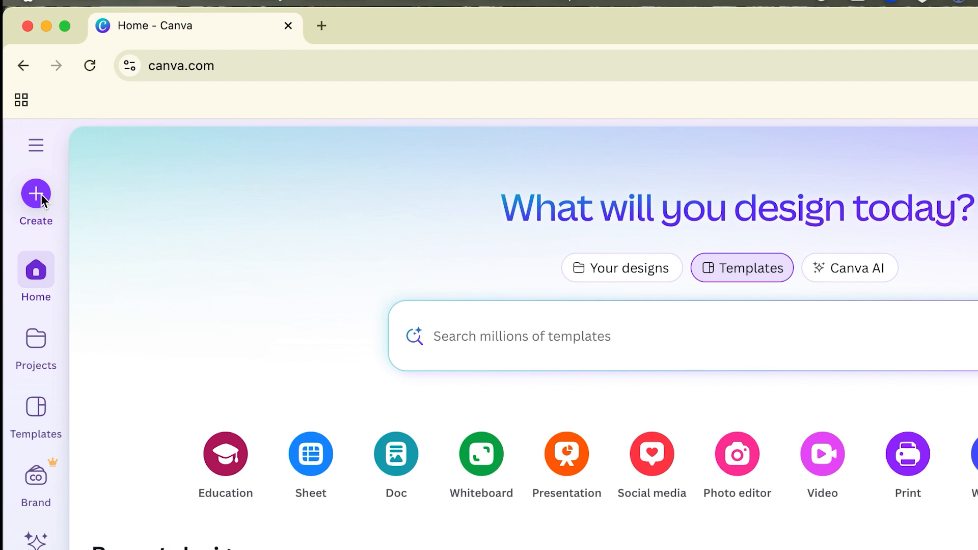
pyautogui.click(41, 195)
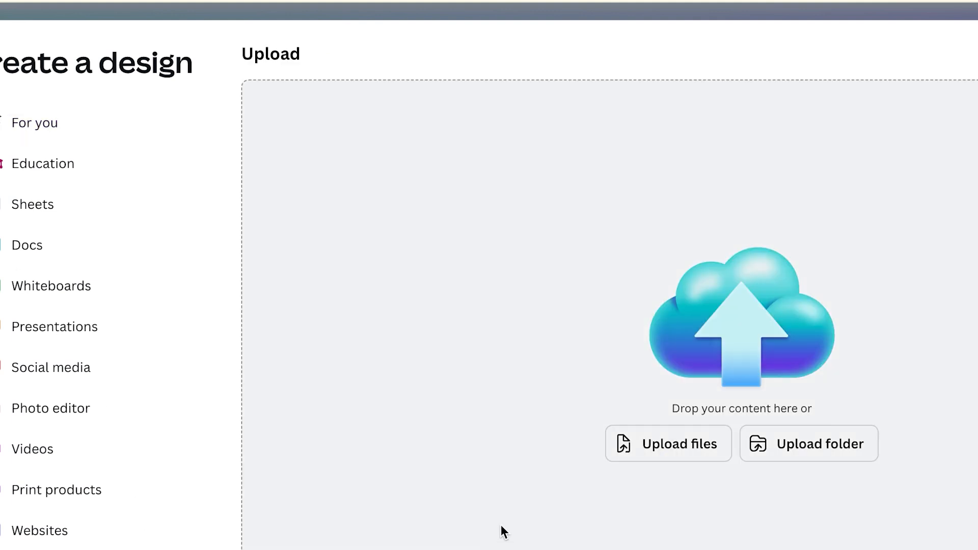
pyautogui.click(682, 440)
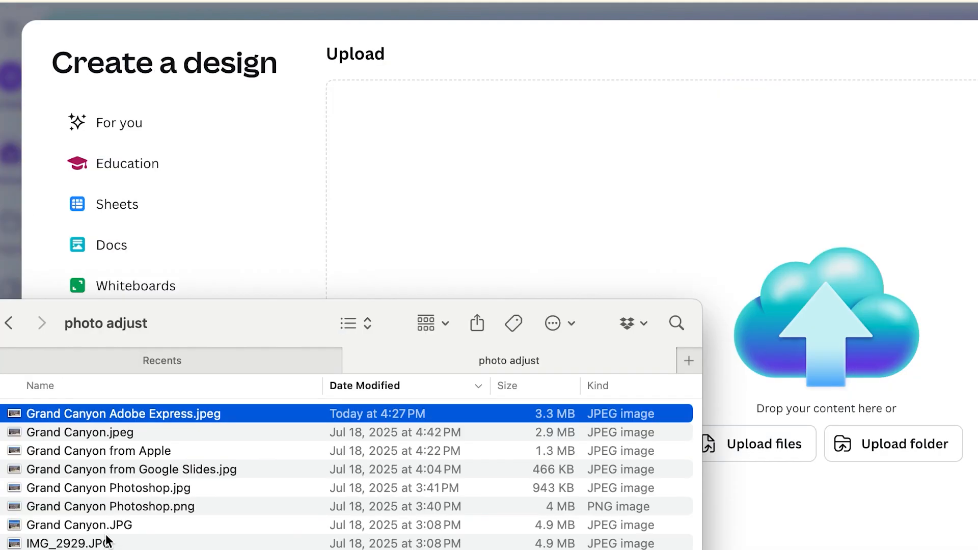
pyautogui.click(78, 526)
pyautogui.moveTo(81, 524); pyautogui.dragTo(928, 327)
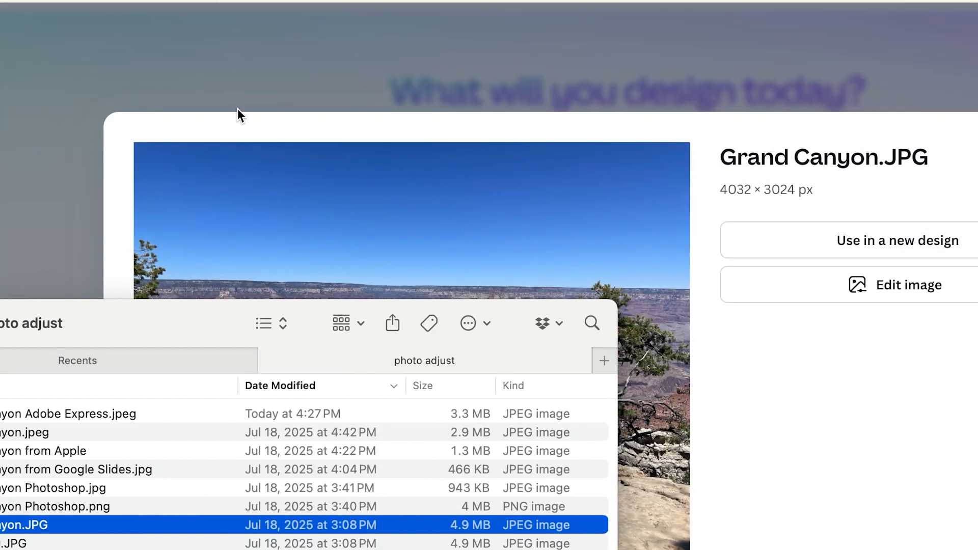
# Open the uploaded Grand Canyon photo in the image editor and bring up its adjustment settings.
pyautogui.click(239, 113)
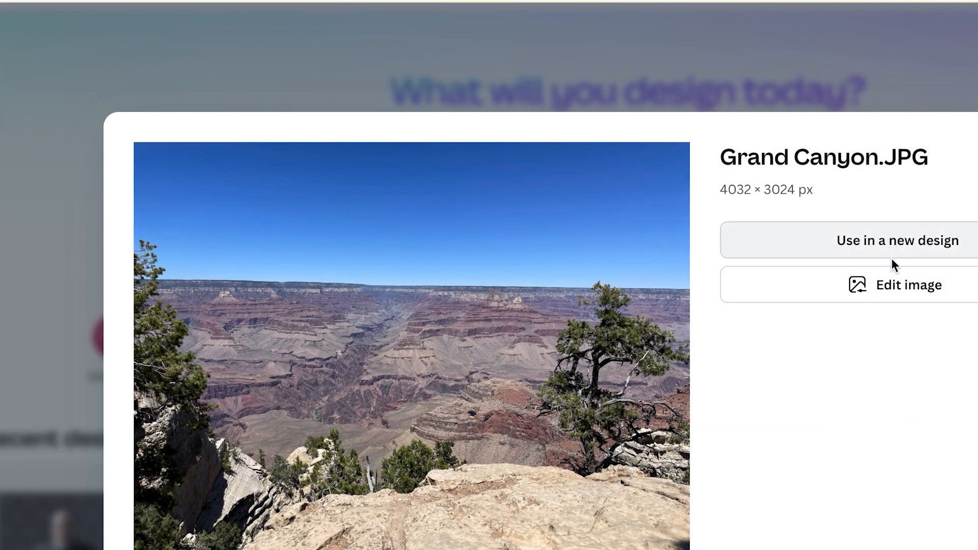
pyautogui.click(917, 289)
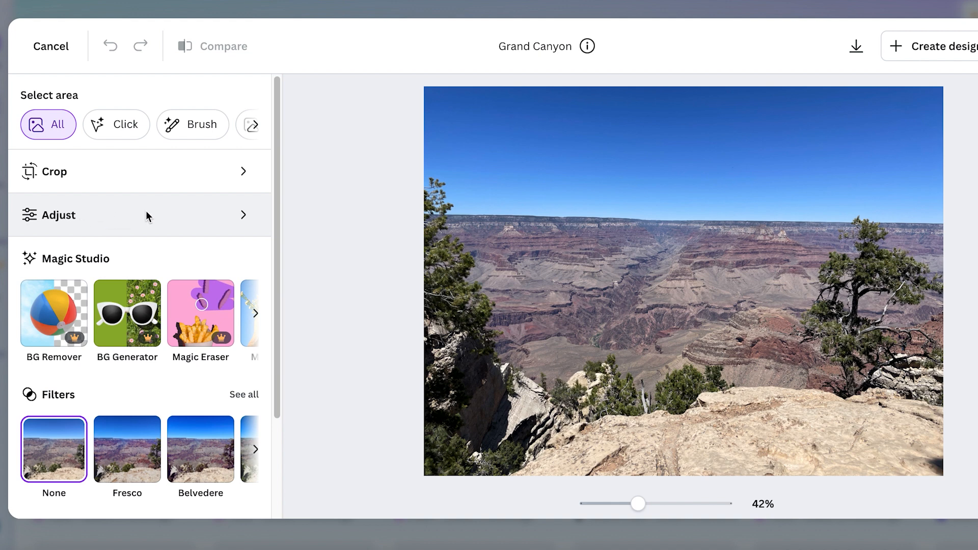
pyautogui.click(247, 216)
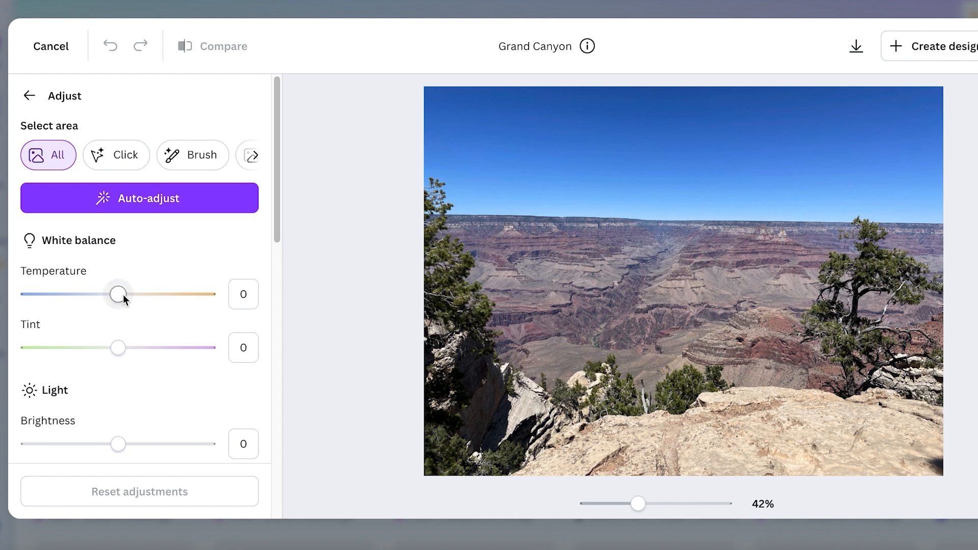
# Try a different white balance temperature and a tint of -80, resetting the adjustments after each.
pyautogui.moveTo(139, 294)
pyautogui.mouseDown()
pyautogui.moveTo(188, 292)
pyautogui.moveTo(42, 305)
pyautogui.moveTo(153, 289)
pyautogui.mouseUp()
pyautogui.click(159, 484)
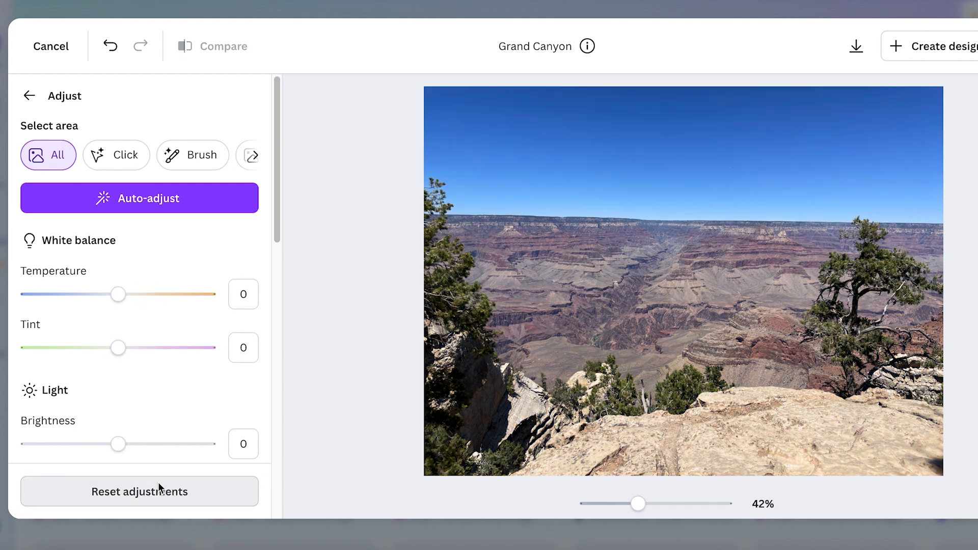
pyautogui.moveTo(118, 353); pyautogui.dragTo(46, 357)
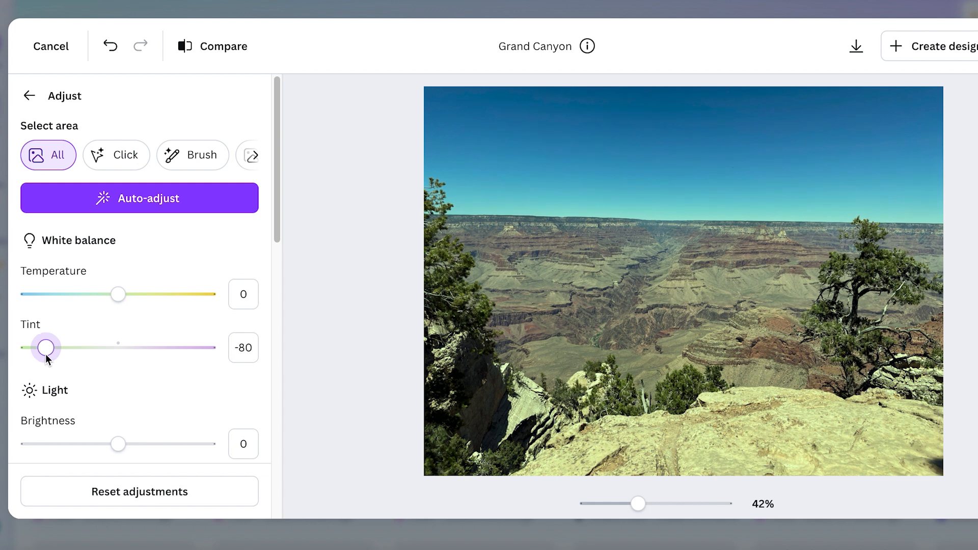
pyautogui.click(148, 492)
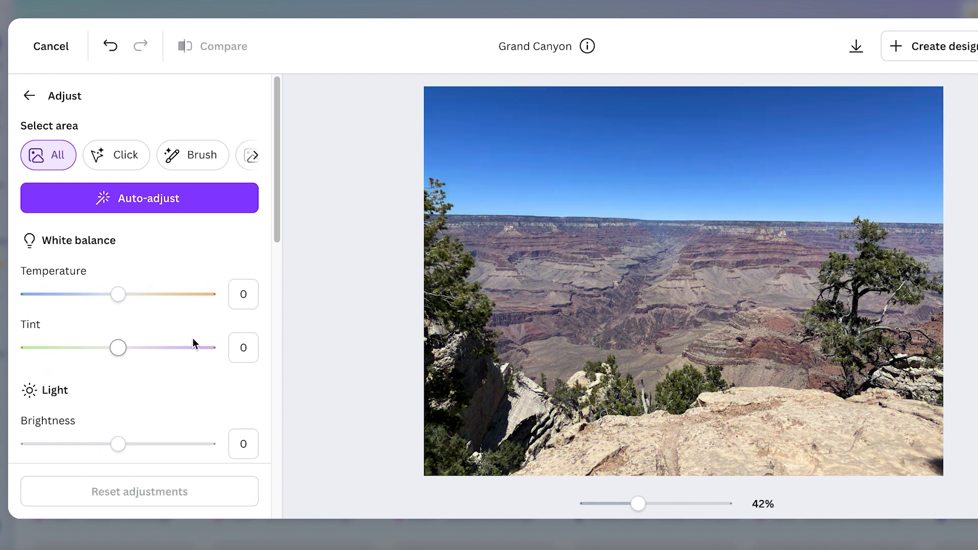
# Try raising the photo's brightness to 80, and reset the adjustments.
pyautogui.scroll(-4, 210, 321)
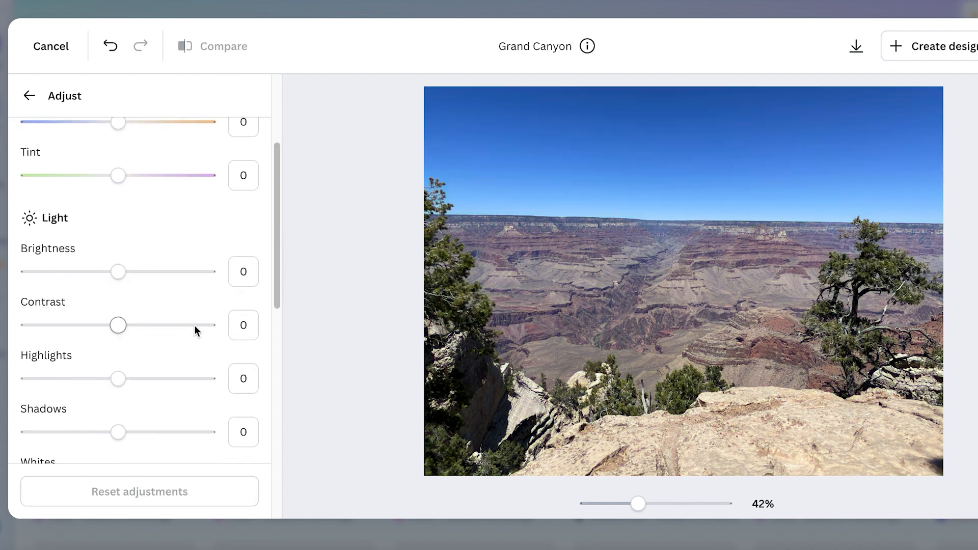
pyautogui.scroll(-1, 194, 325)
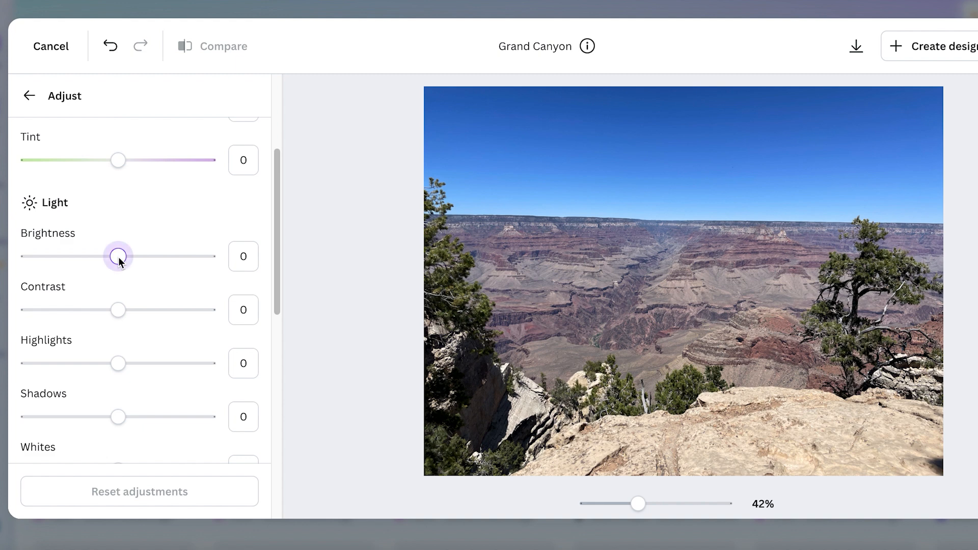
pyautogui.moveTo(132, 255); pyautogui.dragTo(193, 252)
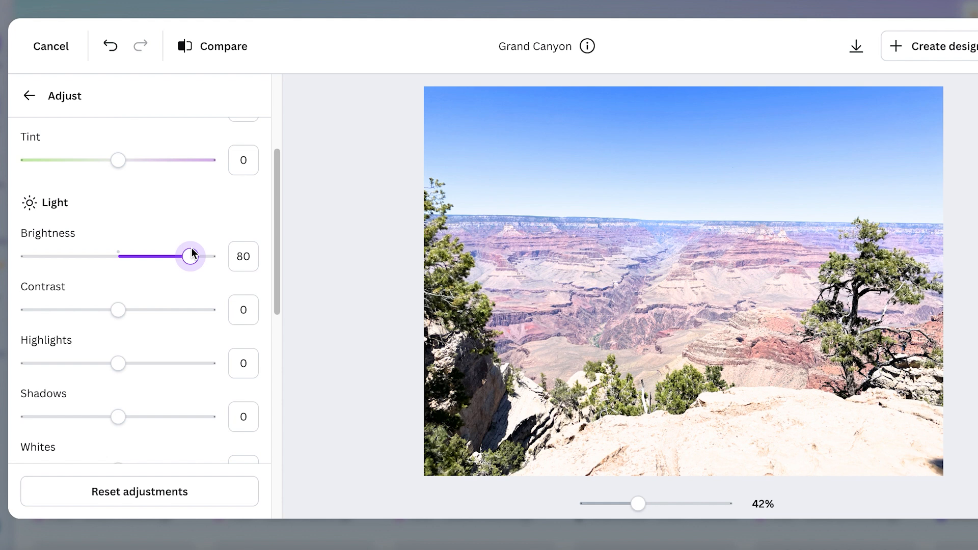
pyautogui.click(160, 493)
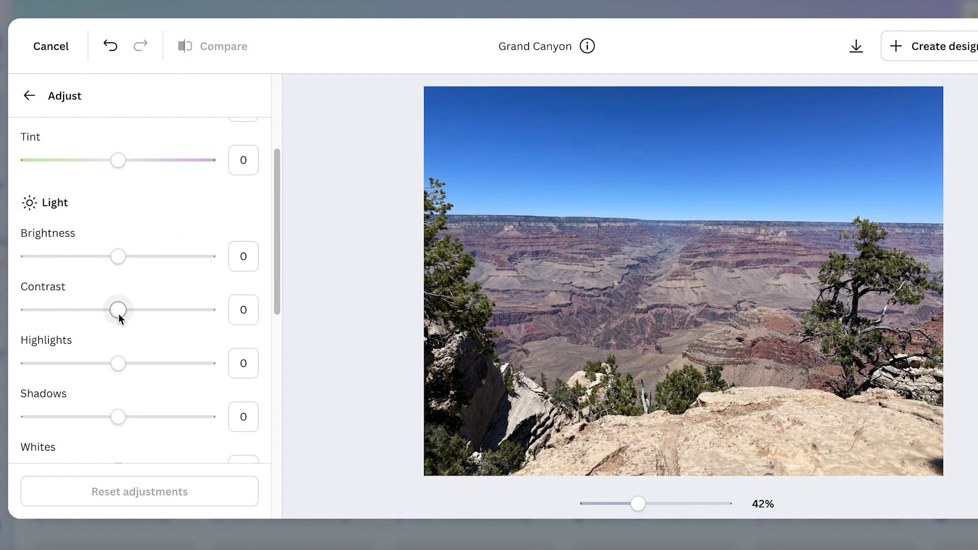
# Try the photo's contrast at 69 and at 31, and reset the adjustments.
pyautogui.moveTo(119, 314); pyautogui.dragTo(183, 307)
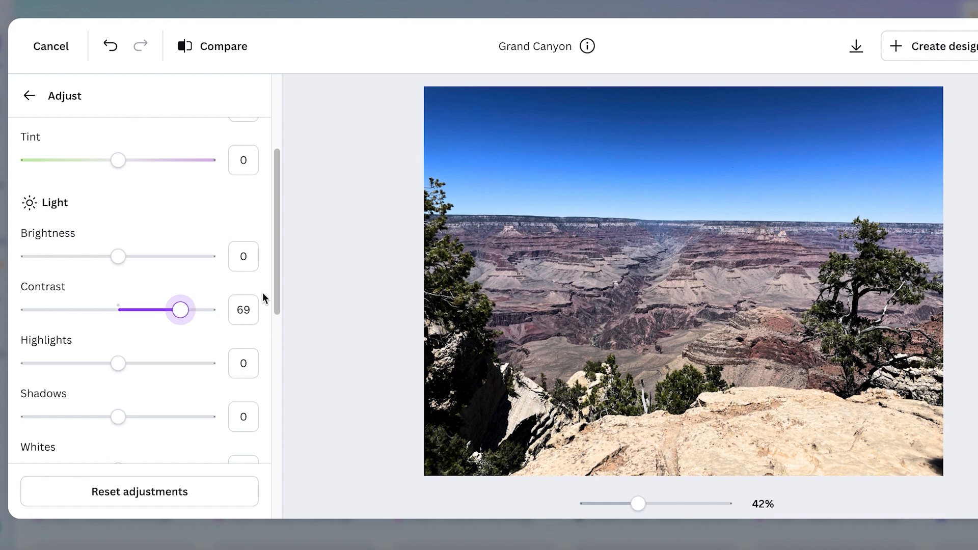
pyautogui.moveTo(188, 311); pyautogui.dragTo(147, 312)
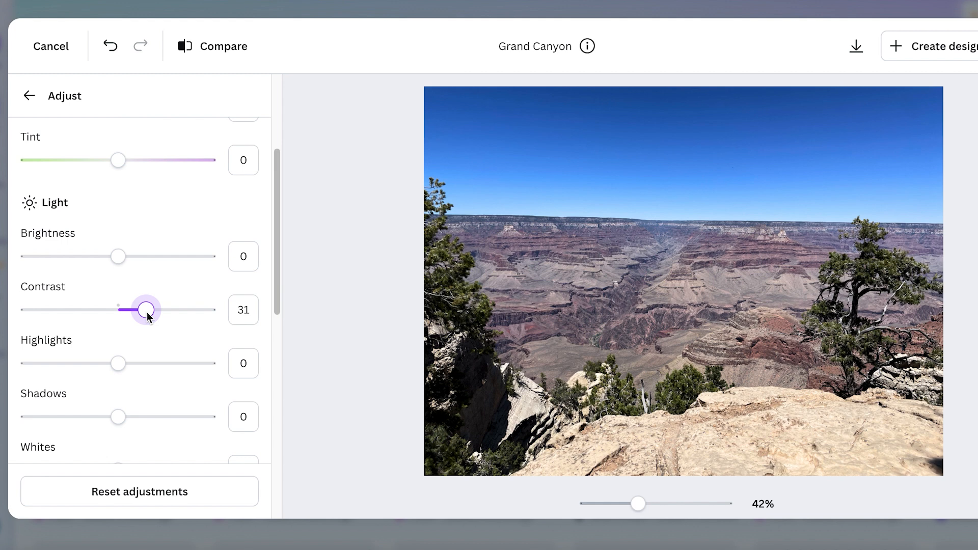
pyautogui.click(181, 493)
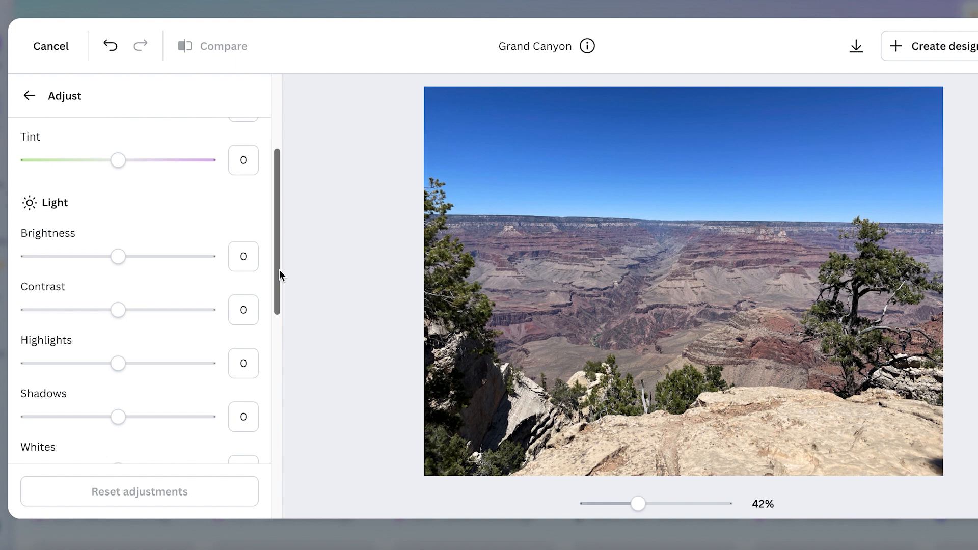
# Try highlights at -74 and shadows at 39 on the photo, resetting the adjustments after each.
pyautogui.scroll(-1, 280, 275)
pyautogui.scroll(-4, 270, 300)
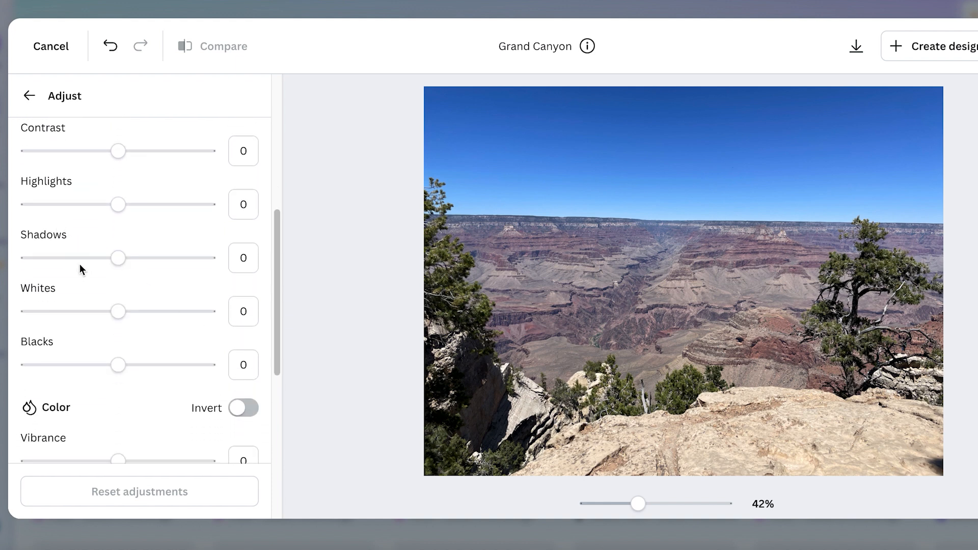
pyautogui.click(116, 205)
pyautogui.moveTo(136, 206); pyautogui.dragTo(50, 228)
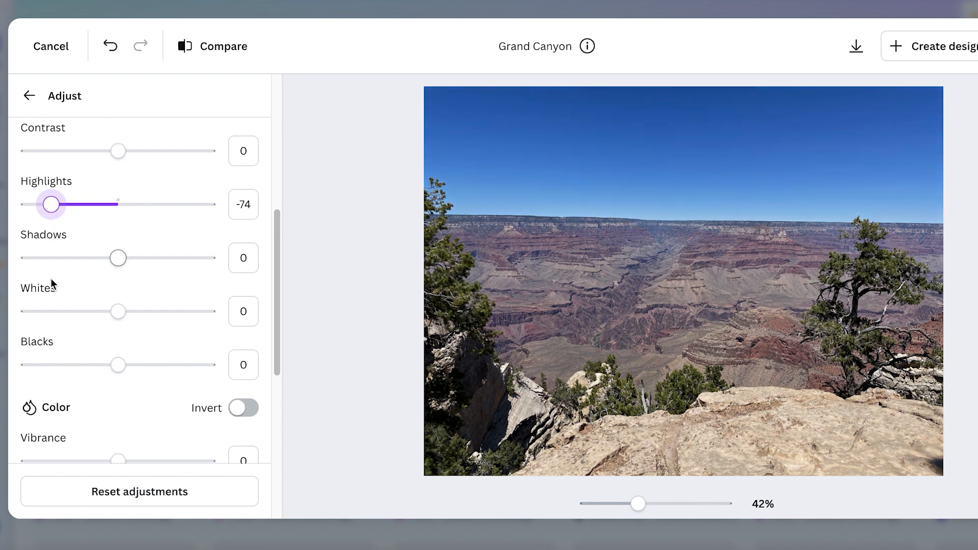
pyautogui.click(145, 488)
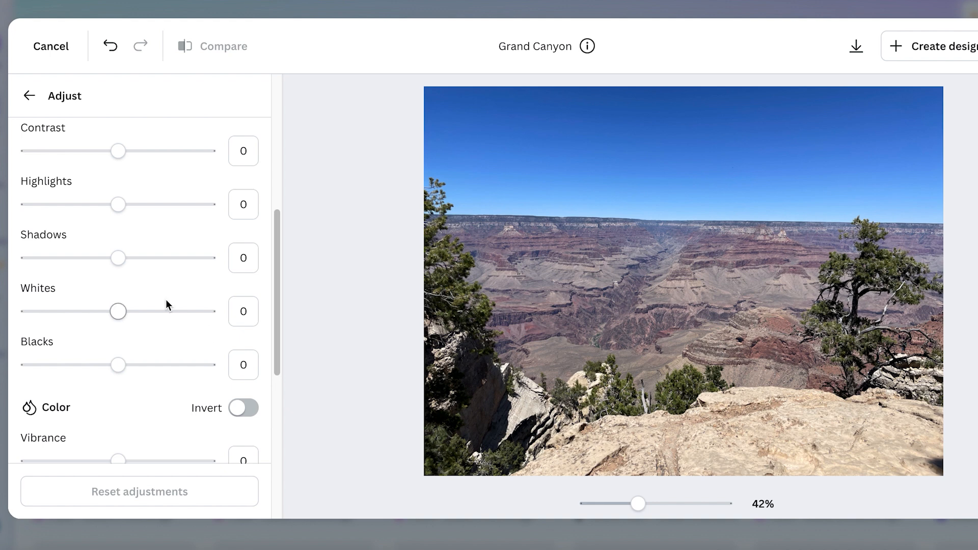
pyautogui.moveTo(101, 260); pyautogui.dragTo(154, 264)
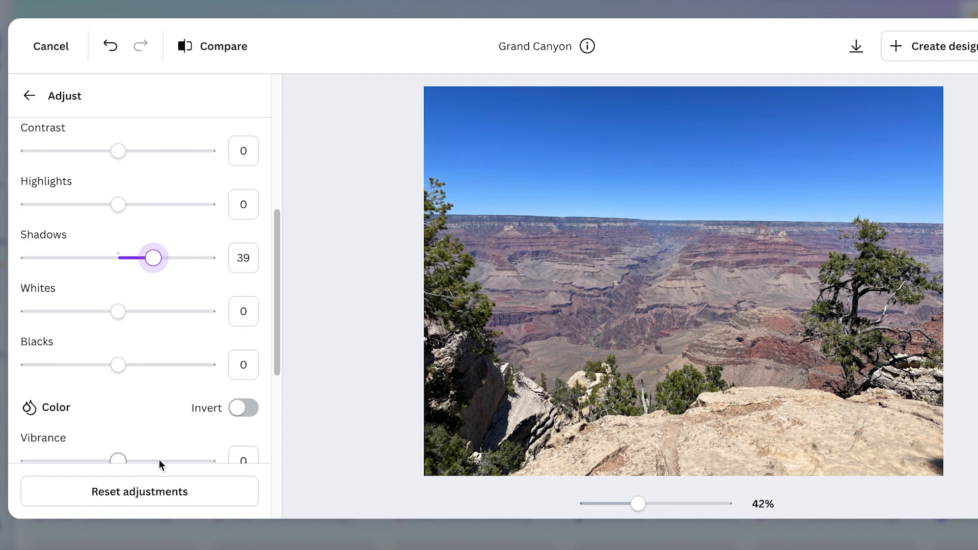
pyautogui.click(167, 490)
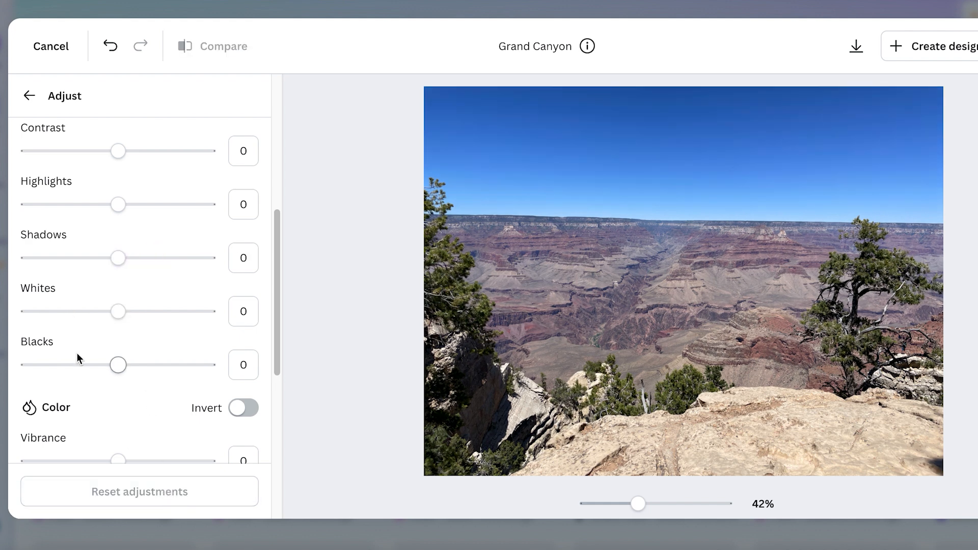
# Try the photo's whites at 74 and at -97, and reset the adjustments.
pyautogui.moveTo(120, 312); pyautogui.dragTo(173, 307)
pyautogui.moveTo(176, 305); pyautogui.dragTo(187, 306)
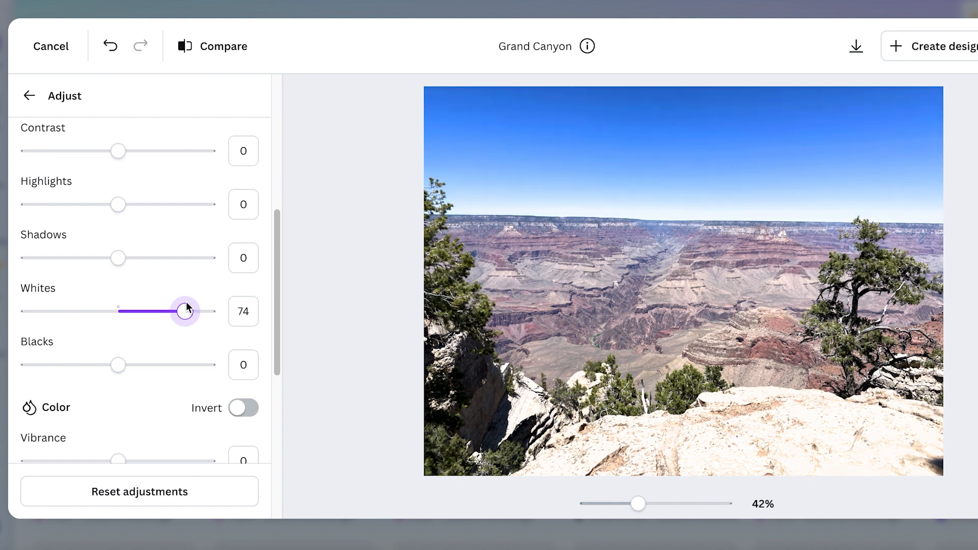
pyautogui.moveTo(187, 303); pyautogui.dragTo(30, 325)
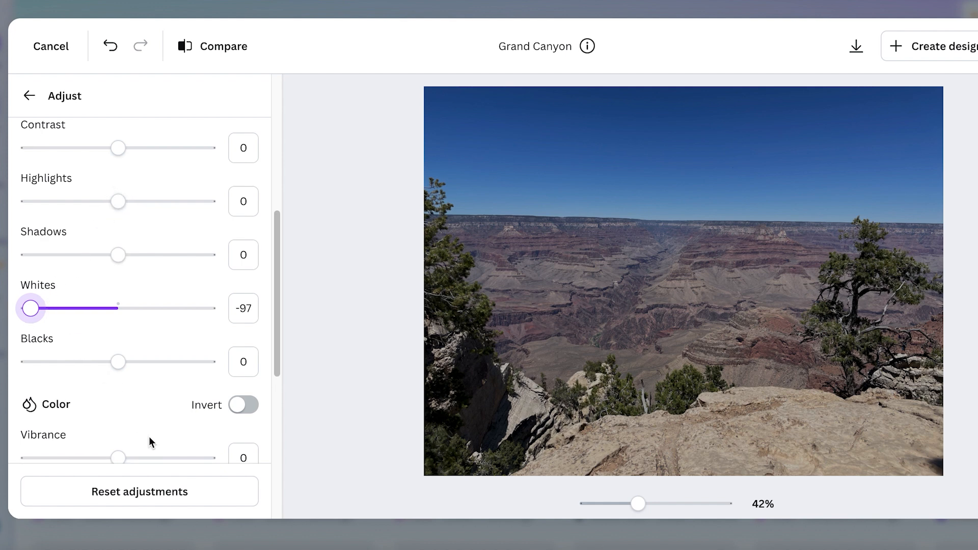
pyautogui.click(169, 479)
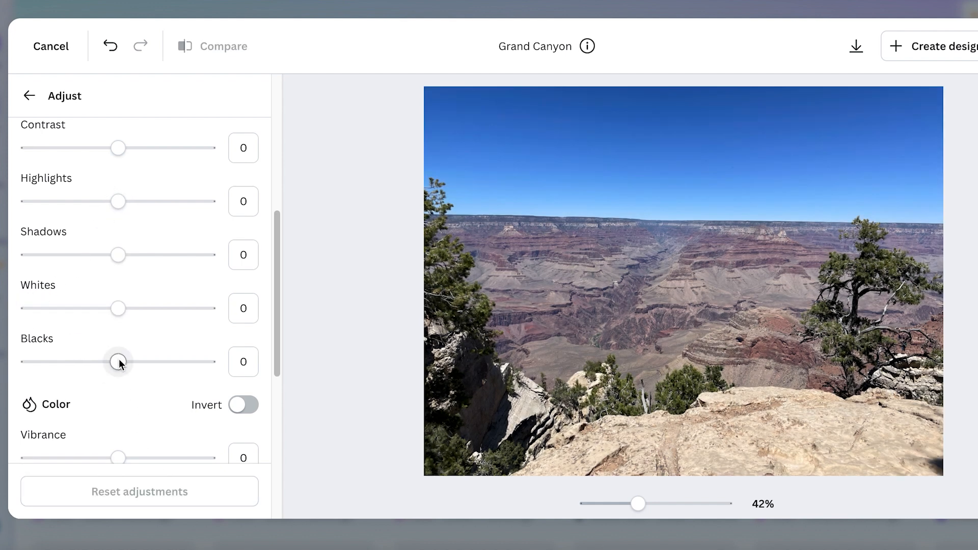
# Try the photo's blacks at 84 and at -87, and reset the adjustments.
pyautogui.moveTo(119, 361); pyautogui.dragTo(197, 361)
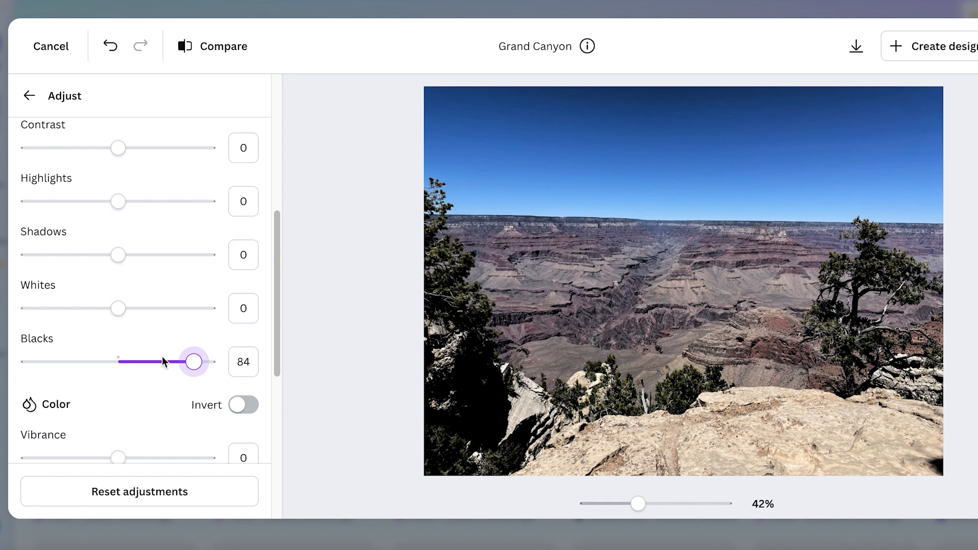
pyautogui.moveTo(195, 363); pyautogui.dragTo(37, 381)
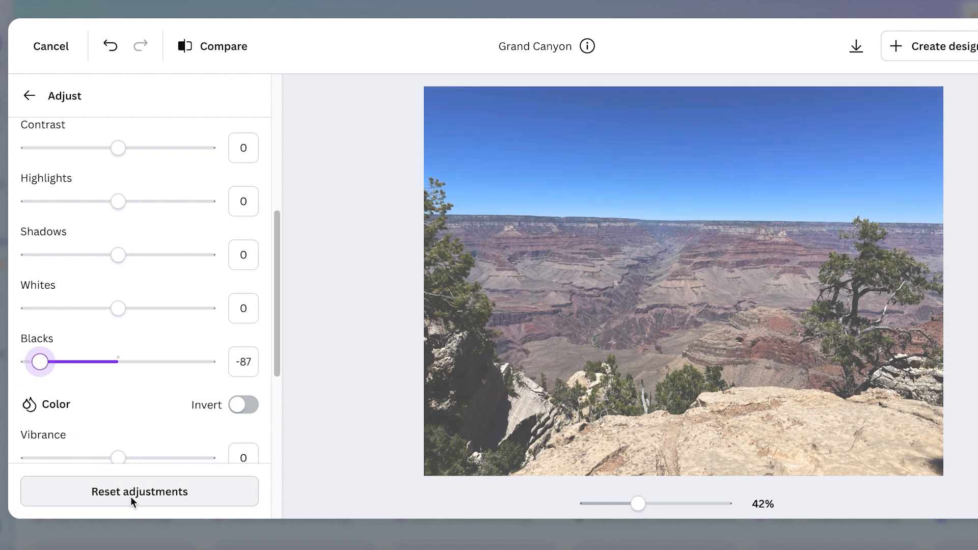
pyautogui.click(130, 495)
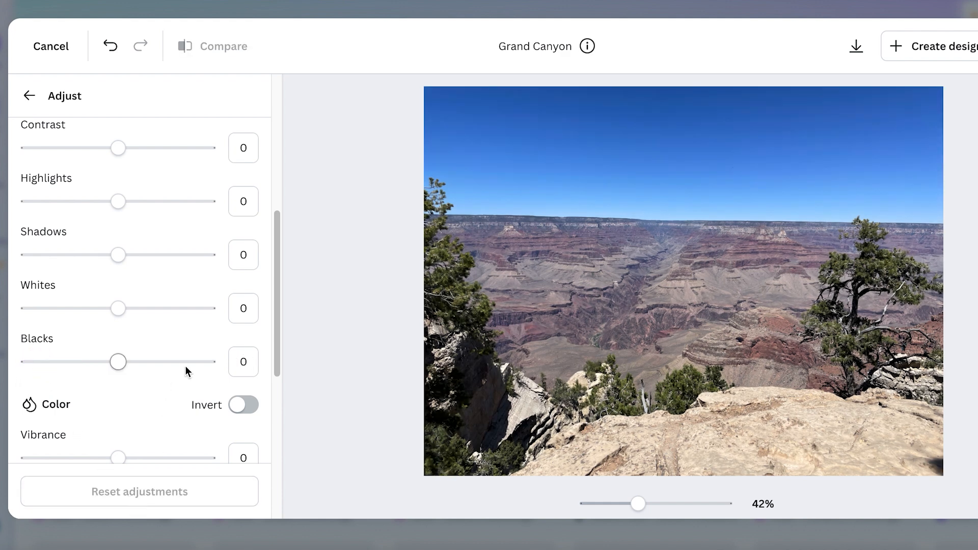
# Try inverting the photo's colors and raising saturation to 85, reverting each change.
pyautogui.scroll(-1, 185, 367)
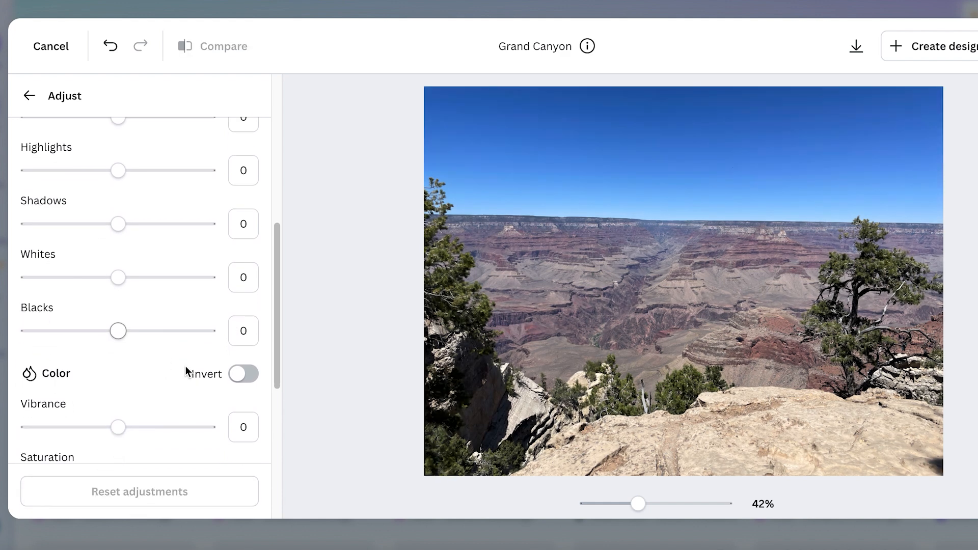
pyautogui.scroll(-3, 185, 366)
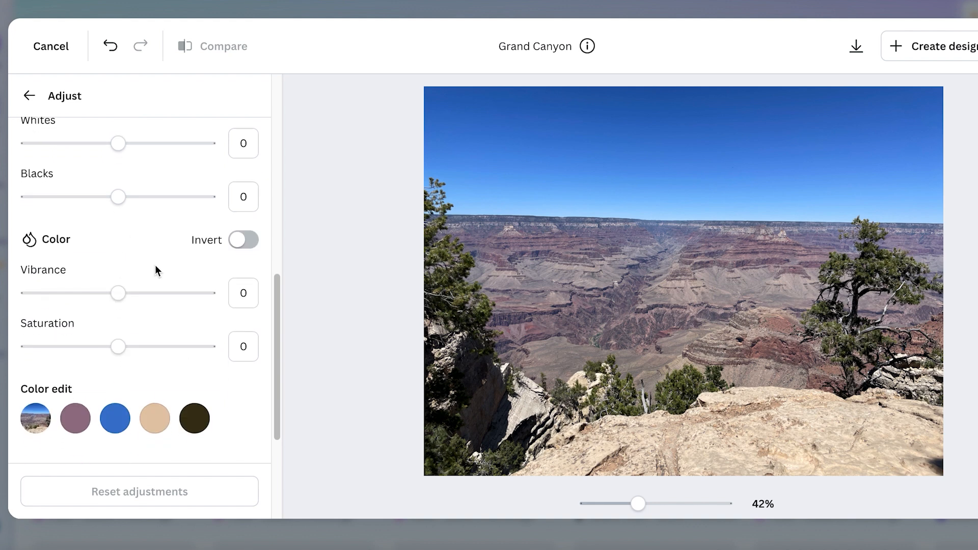
pyautogui.click(237, 239)
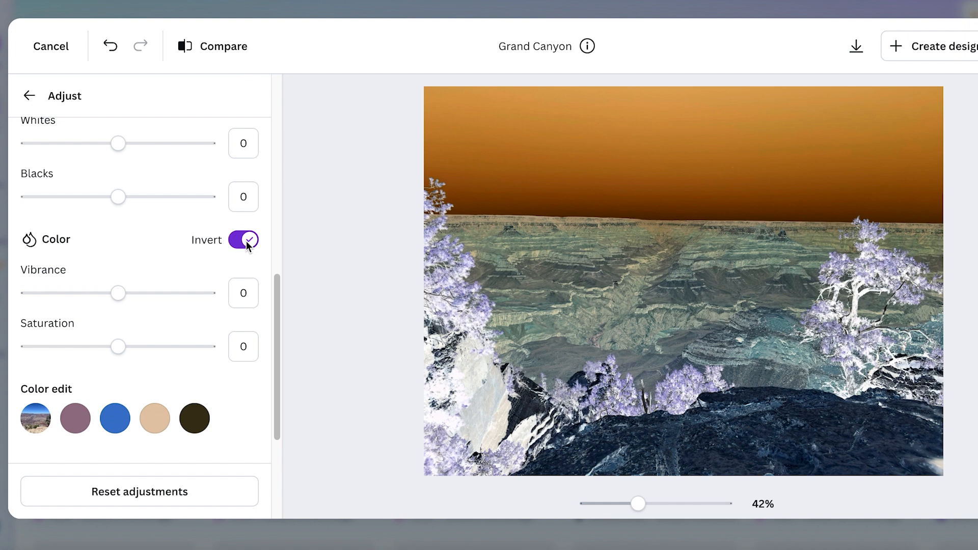
pyautogui.click(248, 240)
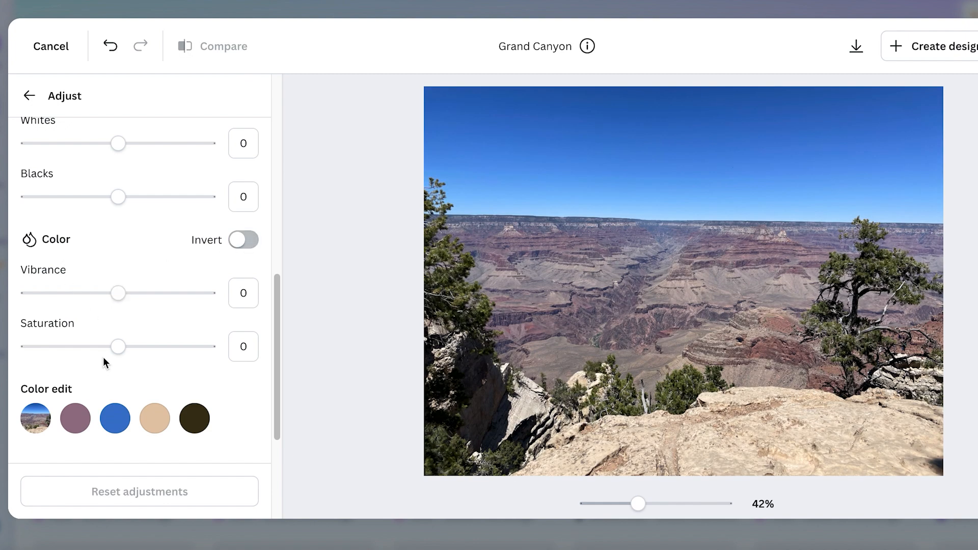
pyautogui.moveTo(119, 347); pyautogui.dragTo(200, 348)
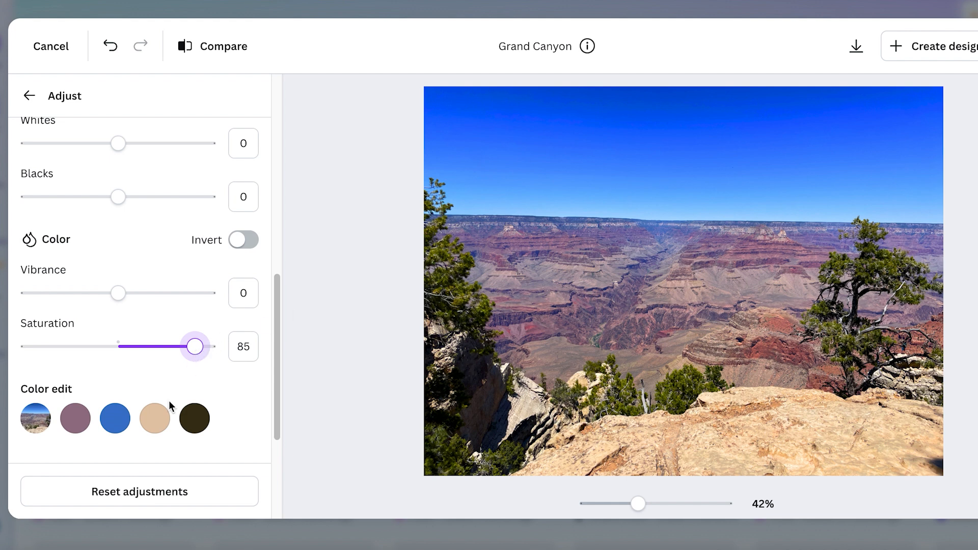
pyautogui.click(166, 487)
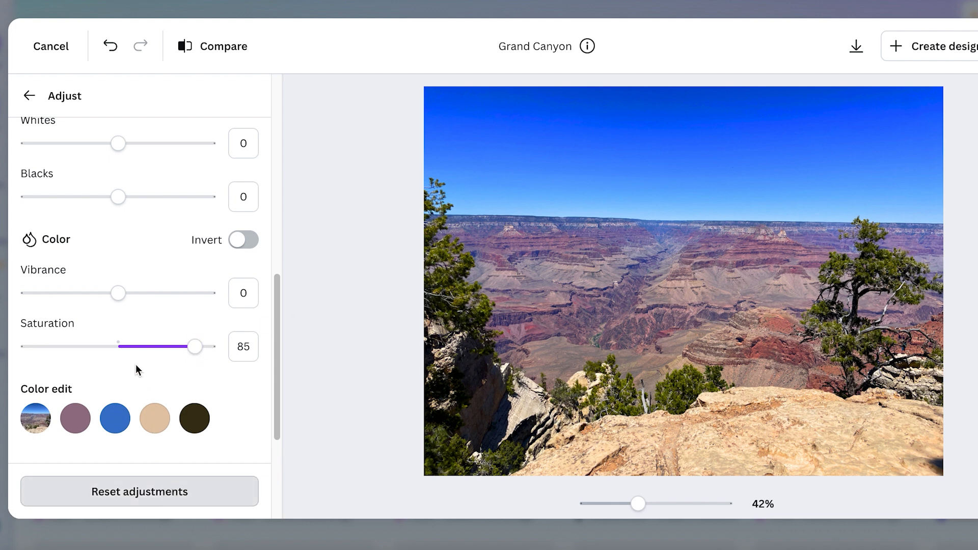
# Try raising the photo's vibrance to 81, and reset the adjustments.
pyautogui.moveTo(120, 291); pyautogui.dragTo(194, 292)
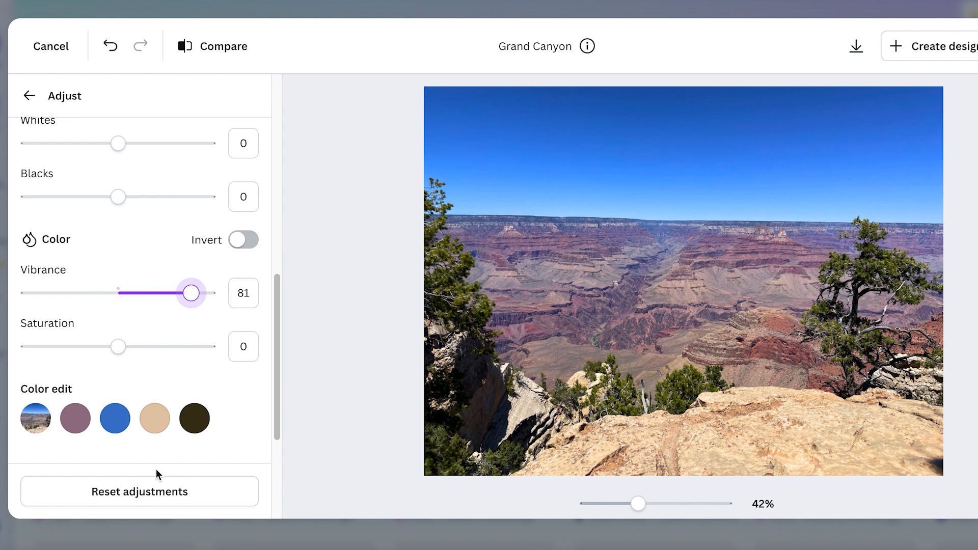
pyautogui.click(160, 490)
pyautogui.scroll(1, 205, 351)
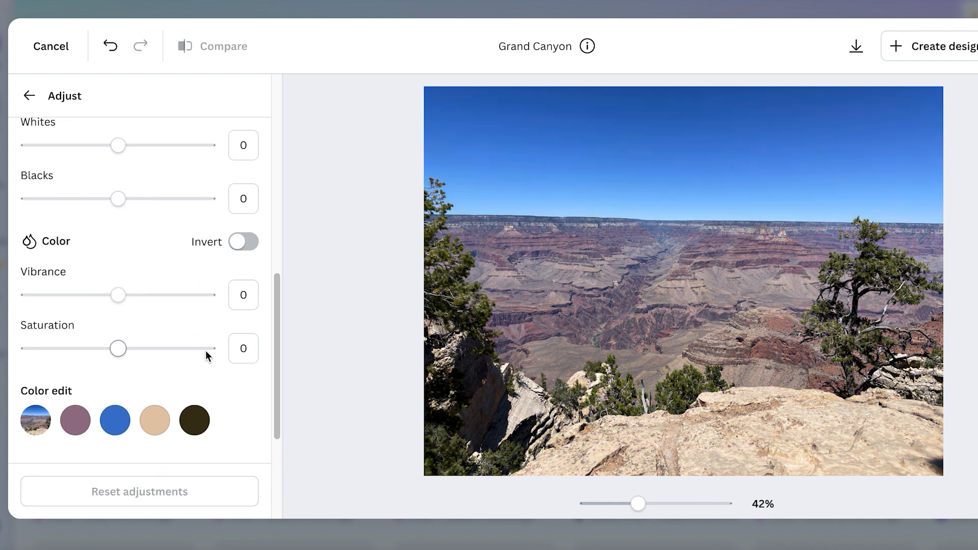
# Try the photo's sharpness at 47 and a raised clarity, resetting the adjustments after each.
pyautogui.moveTo(276, 361); pyautogui.dragTo(263, 463)
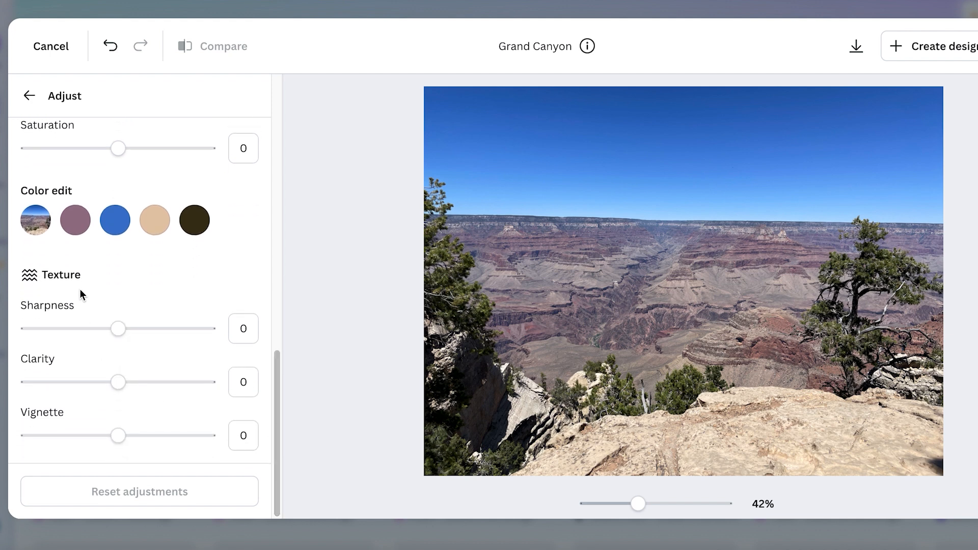
pyautogui.click(117, 328)
pyautogui.moveTo(141, 331); pyautogui.dragTo(163, 332)
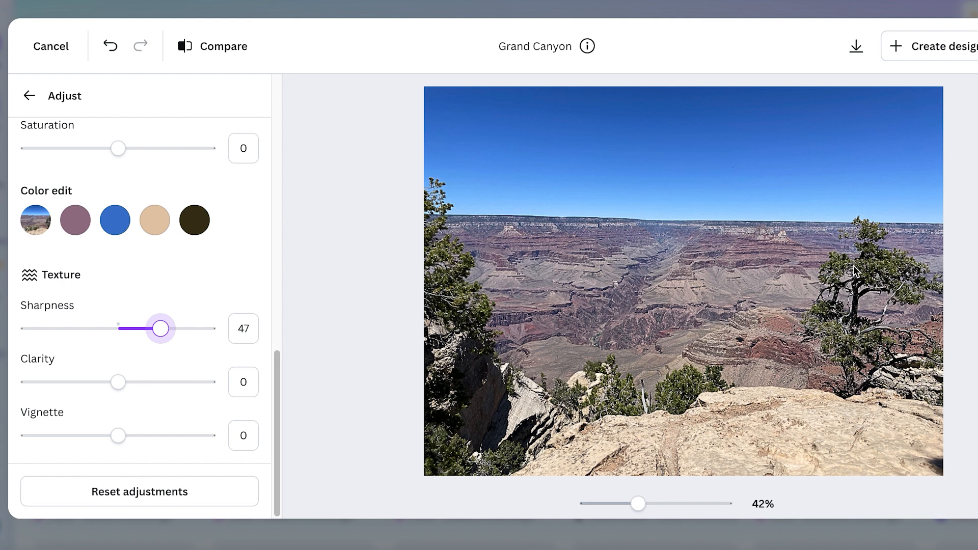
pyautogui.click(157, 492)
pyautogui.moveTo(138, 385)
pyautogui.mouseDown()
pyautogui.moveTo(161, 386)
pyautogui.moveTo(119, 387)
pyautogui.moveTo(176, 387)
pyautogui.moveTo(121, 392)
pyautogui.moveTo(170, 390)
pyautogui.moveTo(133, 393)
pyautogui.moveTo(154, 390)
pyautogui.mouseUp()
pyautogui.click(166, 478)
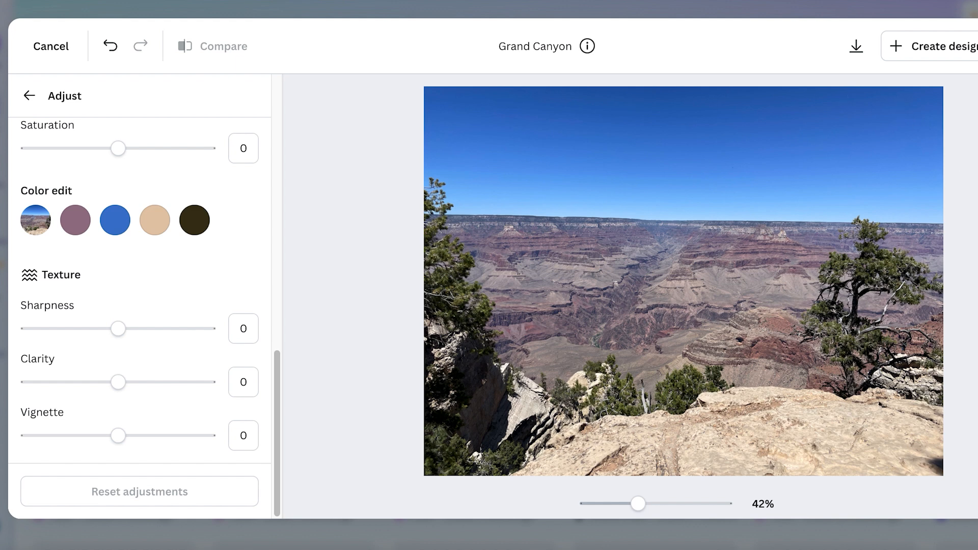
# Try the photo's vignette at 60, 100 and -100, and reset the adjustments.
pyautogui.click(118, 436)
pyautogui.moveTo(137, 436); pyautogui.dragTo(173, 435)
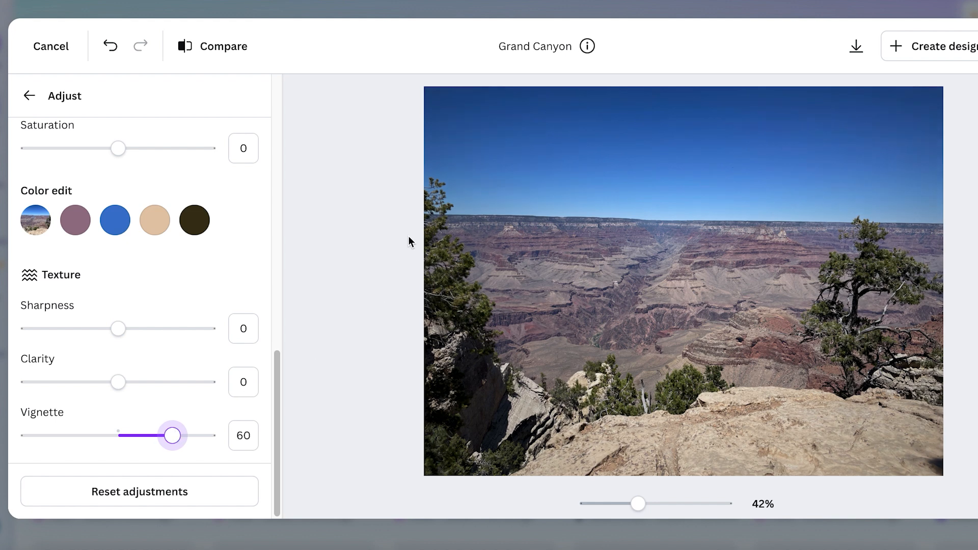
pyautogui.moveTo(175, 436); pyautogui.dragTo(221, 436)
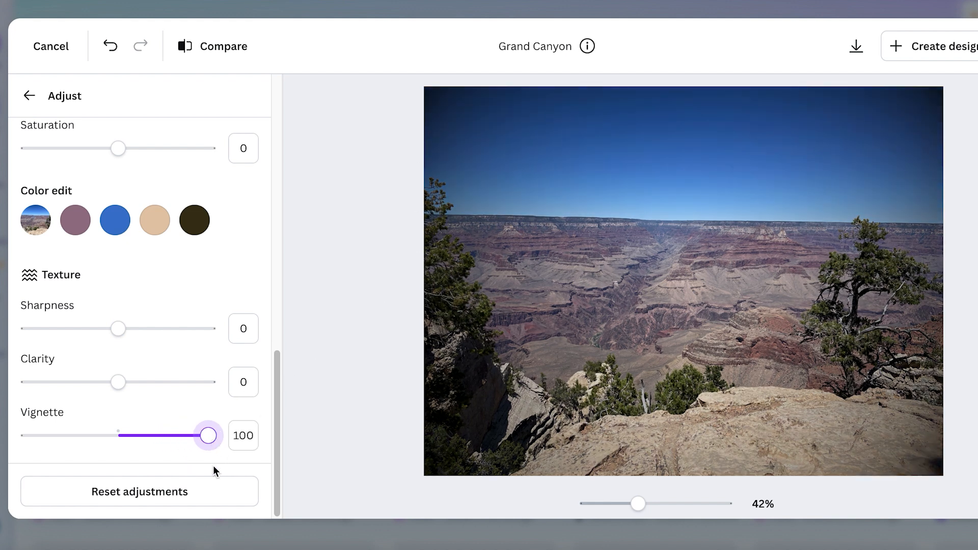
pyautogui.moveTo(208, 439); pyautogui.dragTo(28, 435)
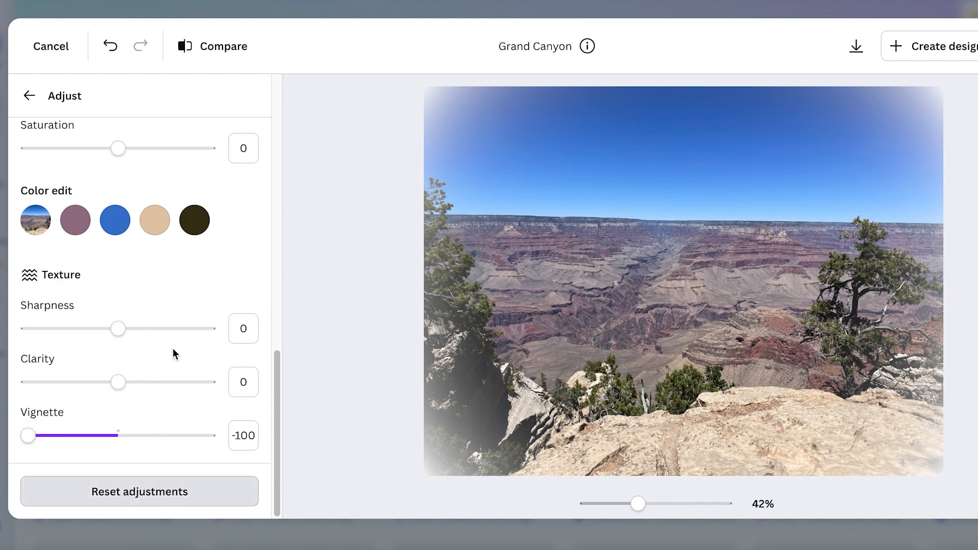
pyautogui.click(216, 492)
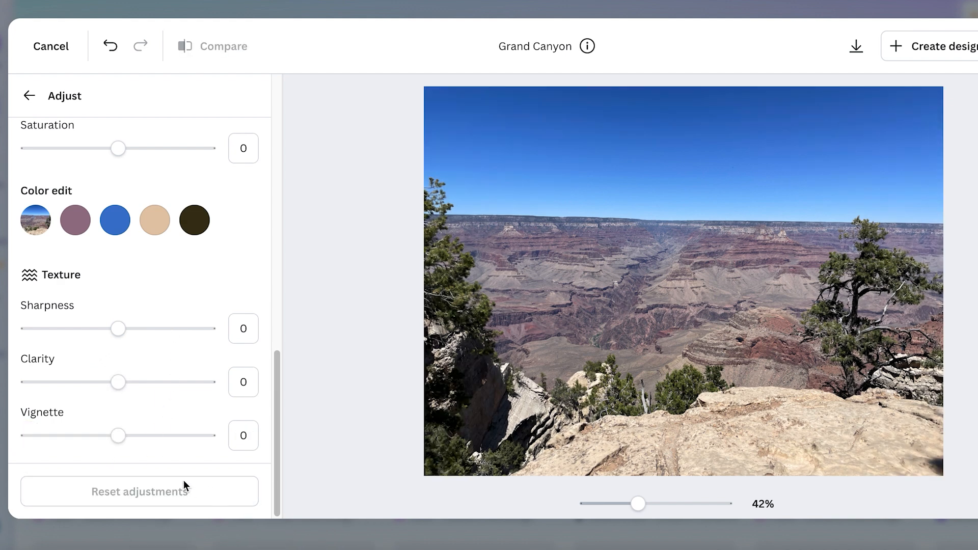
# Leave the photo adjustments and open the full collection of filters.
pyautogui.scroll(10, 186, 255)
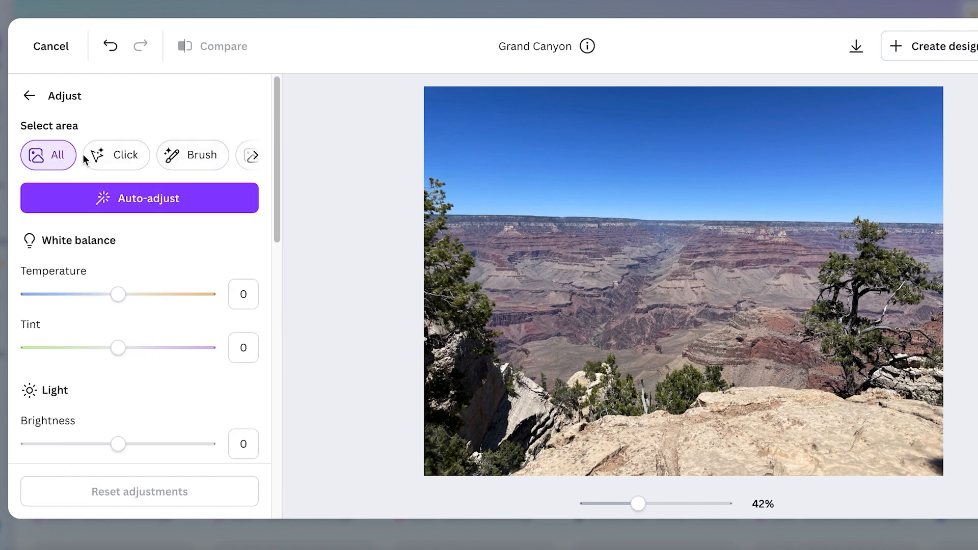
pyautogui.click(29, 95)
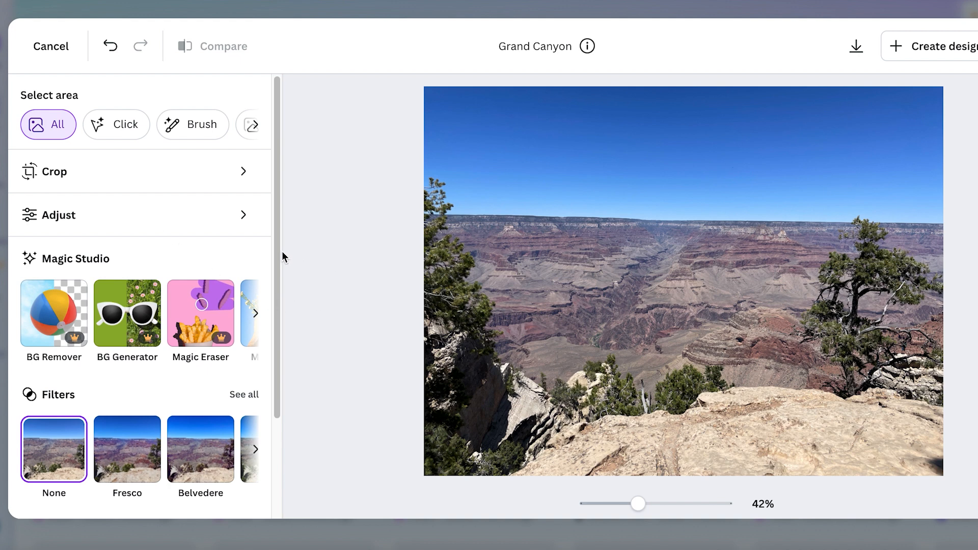
pyautogui.moveTo(279, 251); pyautogui.dragTo(277, 366)
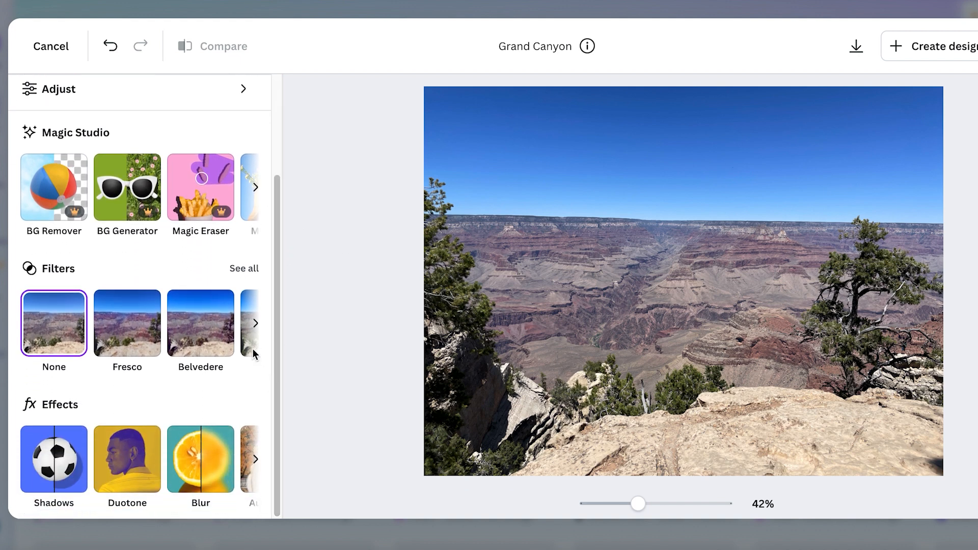
pyautogui.click(249, 269)
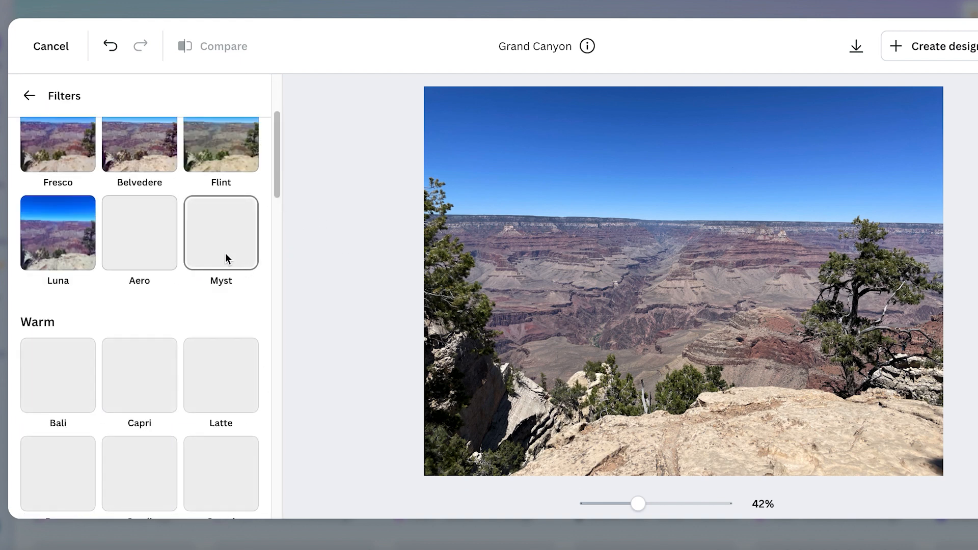
pyautogui.scroll(4, 201, 270)
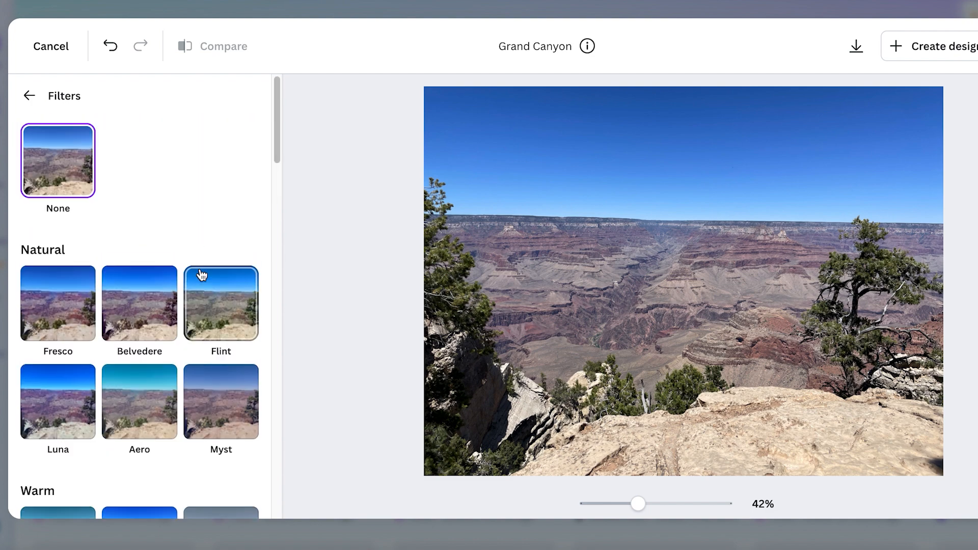
# Try the Natural filters Belvedere, at full intensity, and Flint on the photo.
pyautogui.scroll(-1, 168, 280)
pyautogui.click(138, 289)
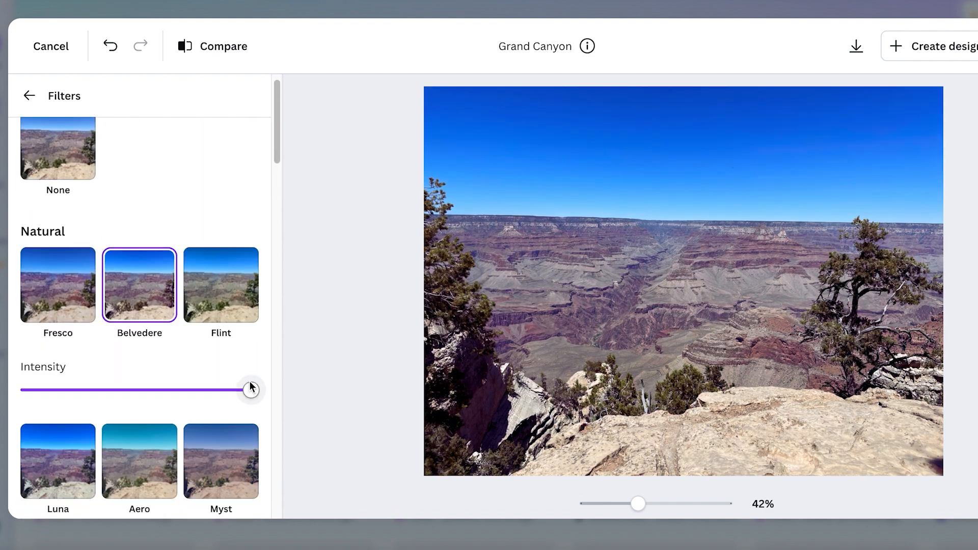
pyautogui.moveTo(251, 391); pyautogui.dragTo(287, 391)
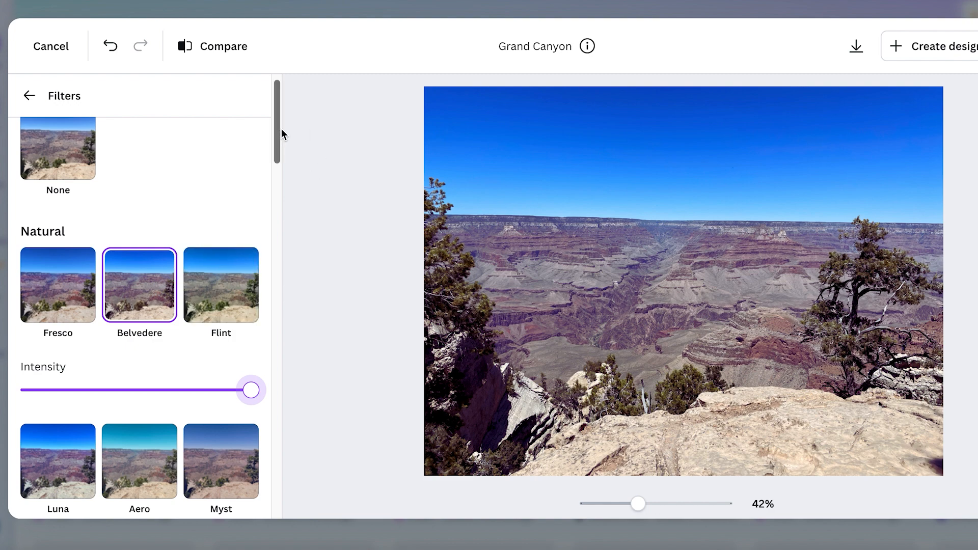
pyautogui.click(240, 283)
# Try the Warm filters Bronz, Sandi and Sangri on the photo.
pyautogui.moveTo(273, 123); pyautogui.dragTo(285, 221)
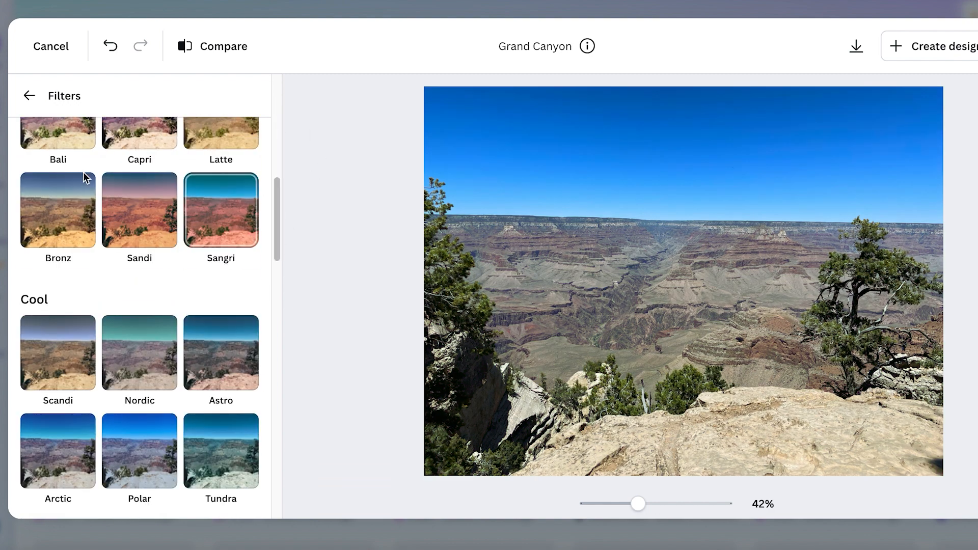
pyautogui.click(79, 185)
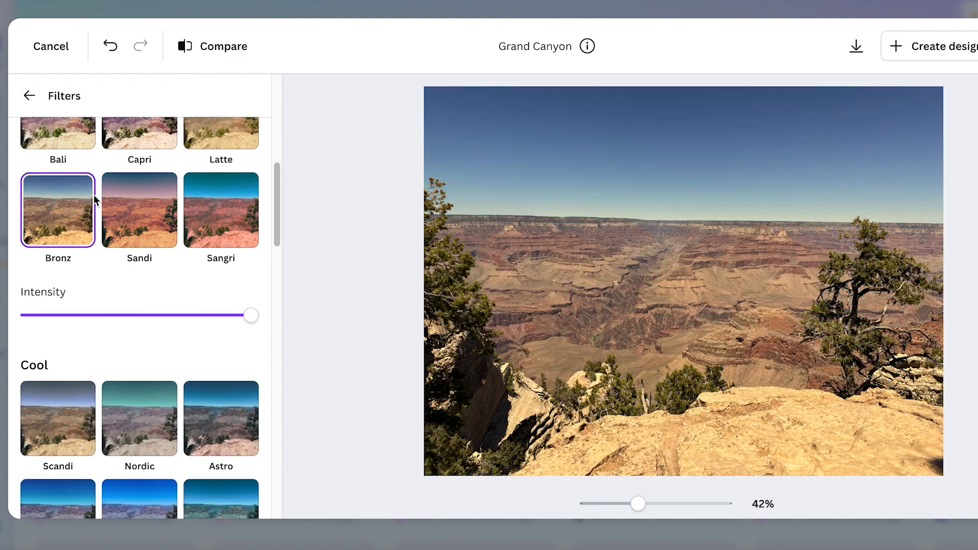
pyautogui.click(141, 212)
pyautogui.click(224, 222)
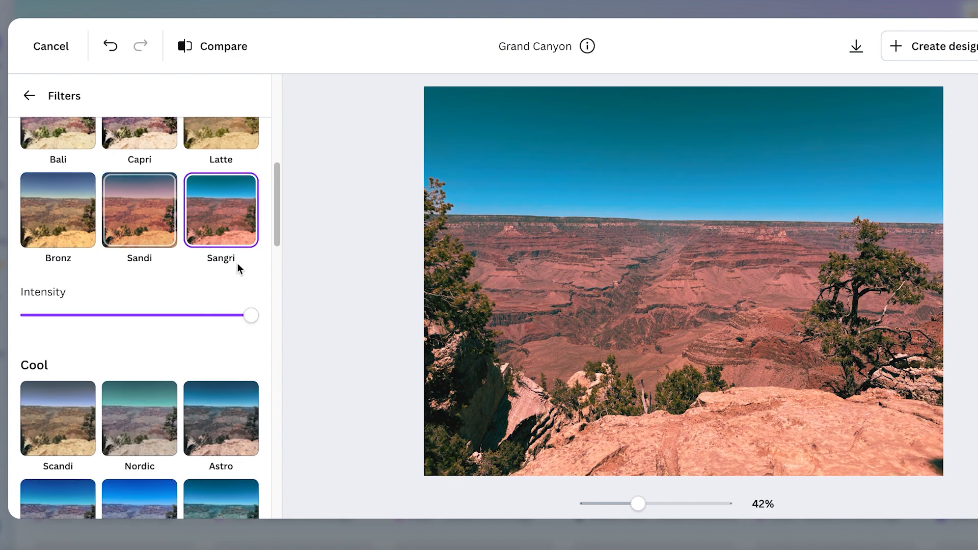
# Try the Cool filter Astro and the Vivid filters Chroma, Zeal and Aria on the photo.
pyautogui.click(216, 402)
pyautogui.moveTo(275, 218); pyautogui.dragTo(279, 306)
pyautogui.click(62, 259)
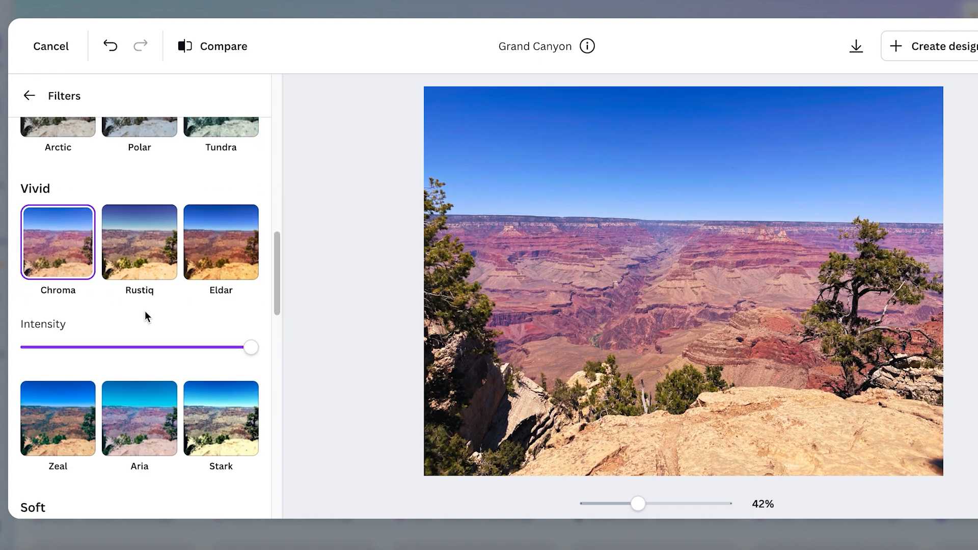
pyautogui.click(132, 393)
pyautogui.click(71, 327)
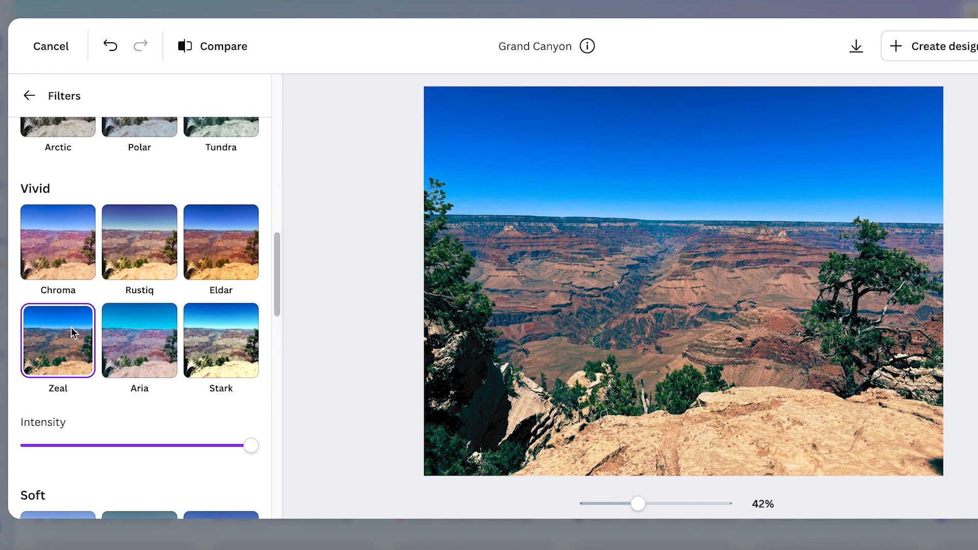
pyautogui.click(153, 315)
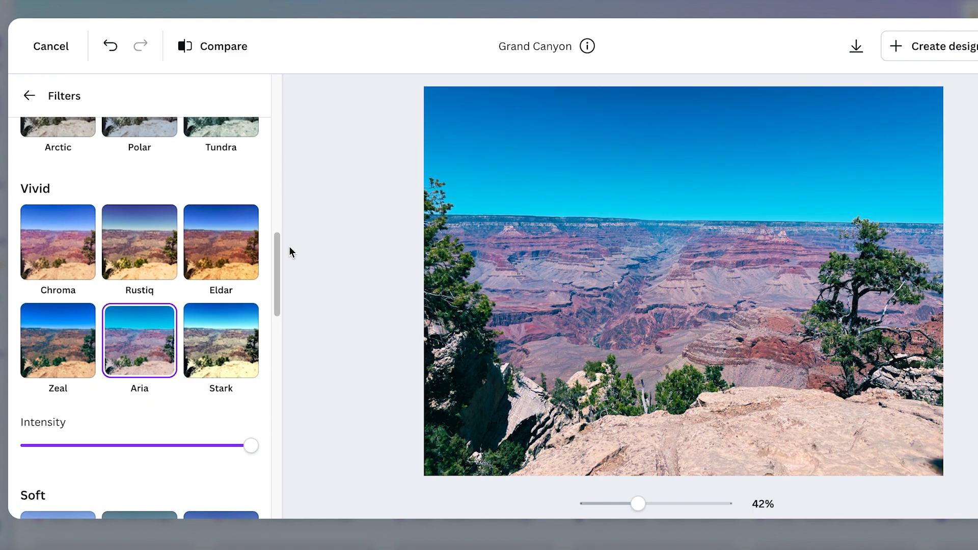
# Try the Rose and Oceanic filters and the Vintage filters Fade and Vinto on the photo.
pyautogui.moveTo(277, 245); pyautogui.dragTo(279, 346)
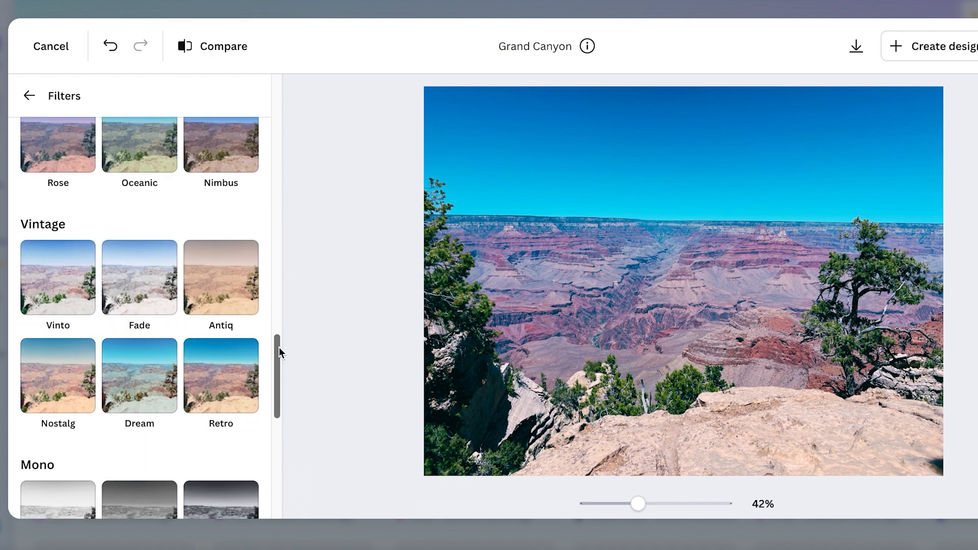
pyautogui.click(78, 145)
pyautogui.click(136, 150)
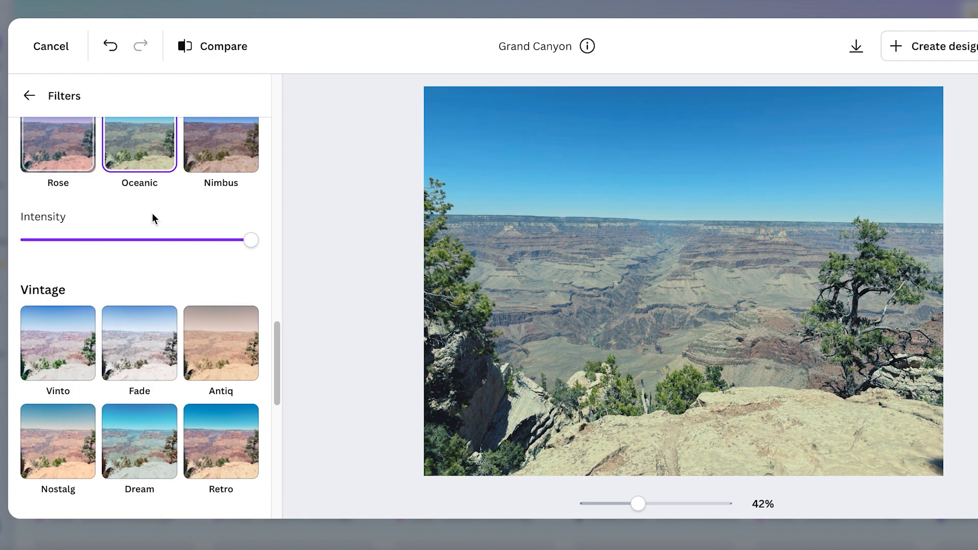
pyautogui.click(168, 330)
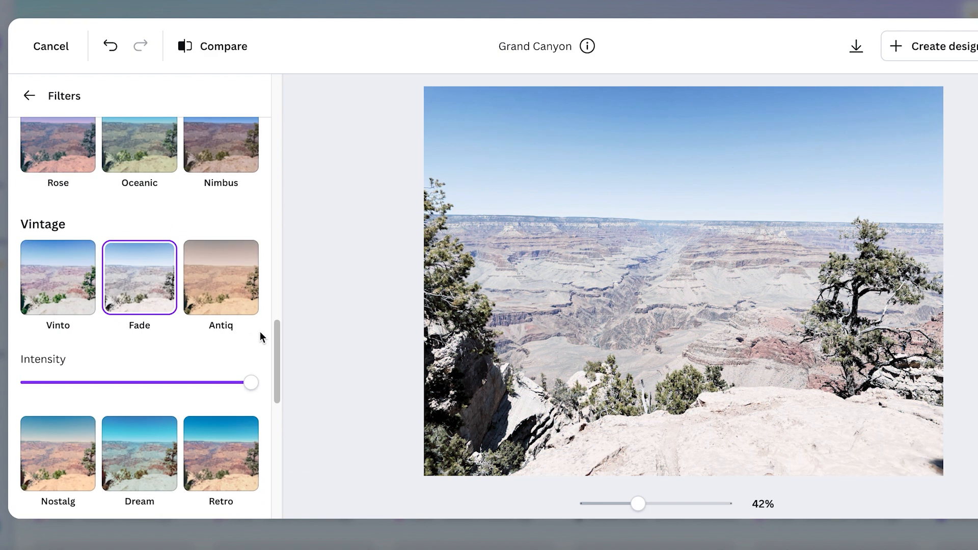
pyautogui.click(43, 277)
# Try the Mono filters Newspaper and Film on the photo.
pyautogui.moveTo(279, 354); pyautogui.dragTo(277, 438)
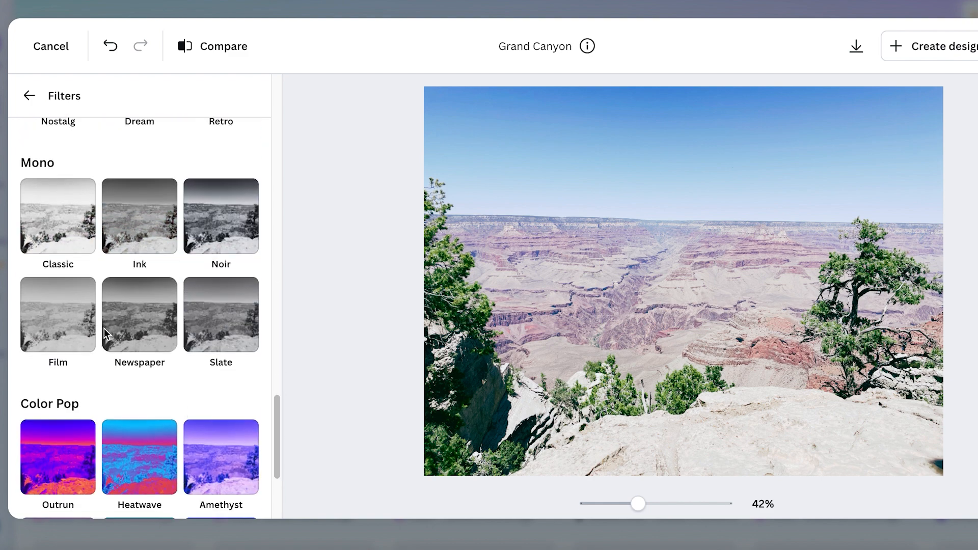
pyautogui.click(128, 298)
pyautogui.click(81, 310)
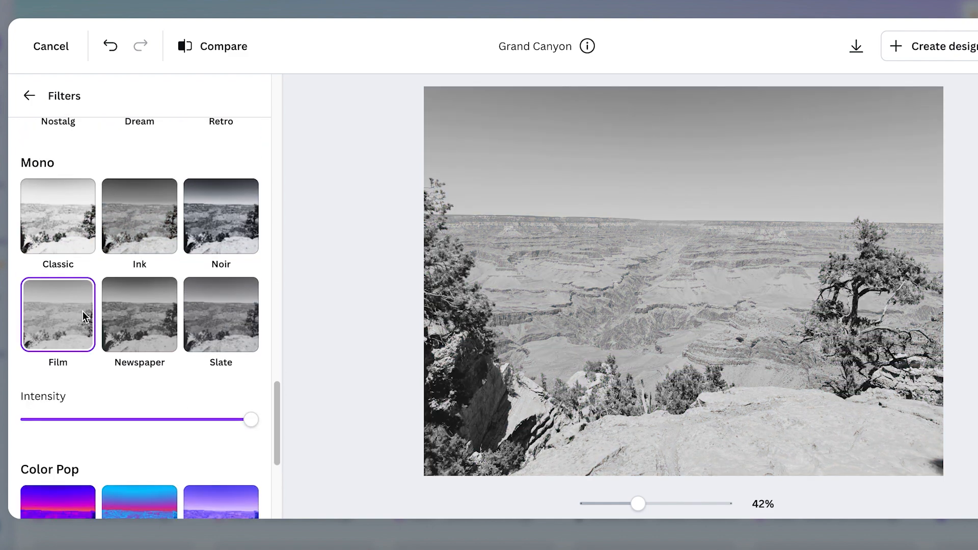
# Try the Color Pop filters Heatwave, Minty, Hibiscus and X-Pro +, set the filter back to None and leave the filters.
pyautogui.moveTo(279, 384); pyautogui.dragTo(277, 459)
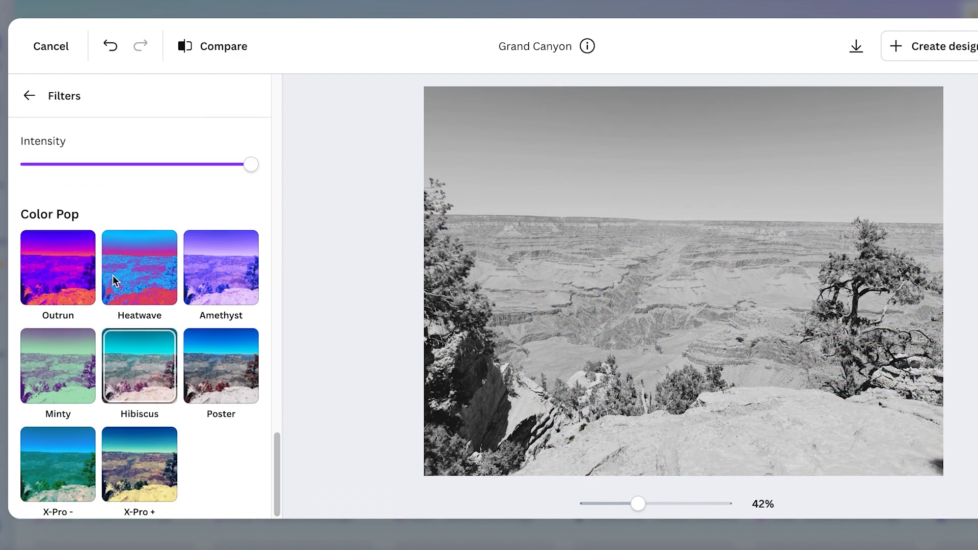
pyautogui.click(112, 275)
pyautogui.click(91, 363)
pyautogui.click(121, 287)
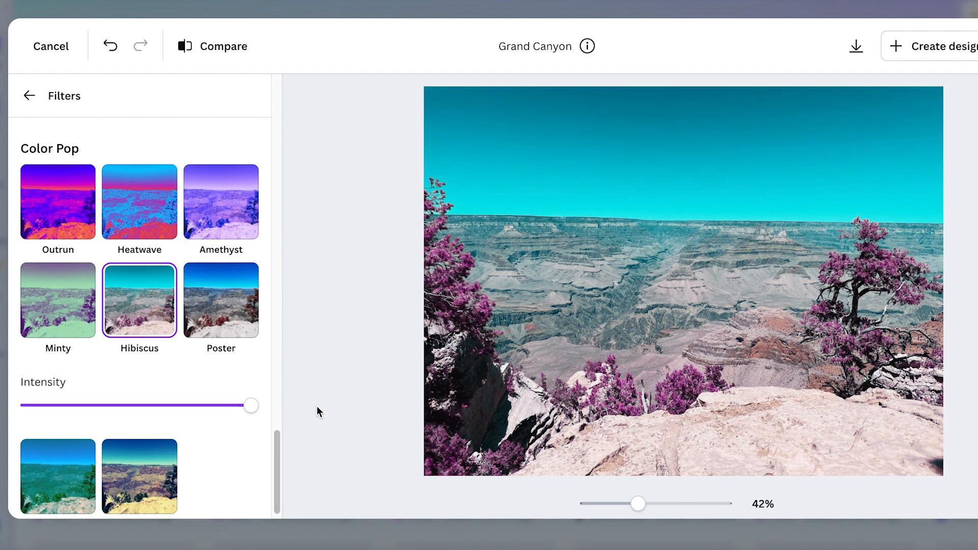
pyautogui.click(161, 485)
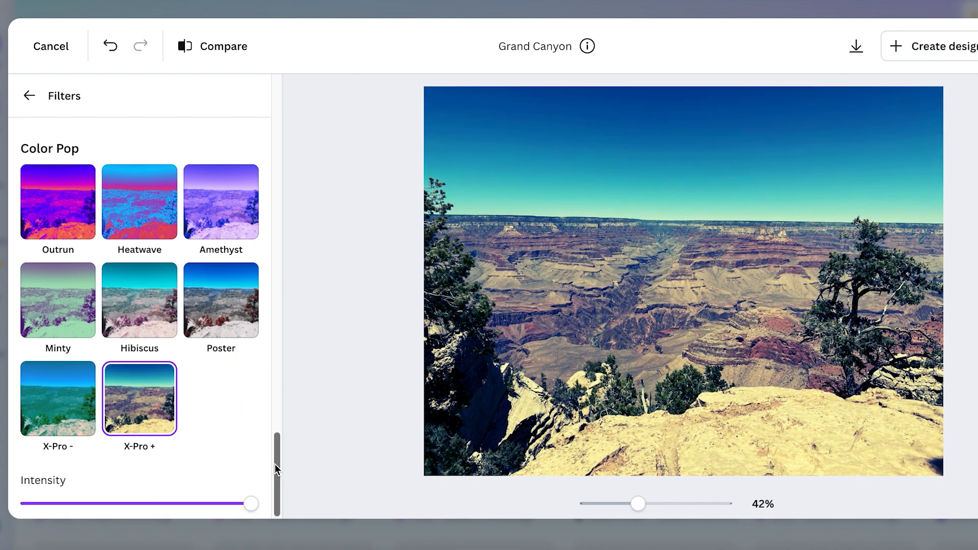
pyautogui.moveTo(277, 465); pyautogui.dragTo(280, 104)
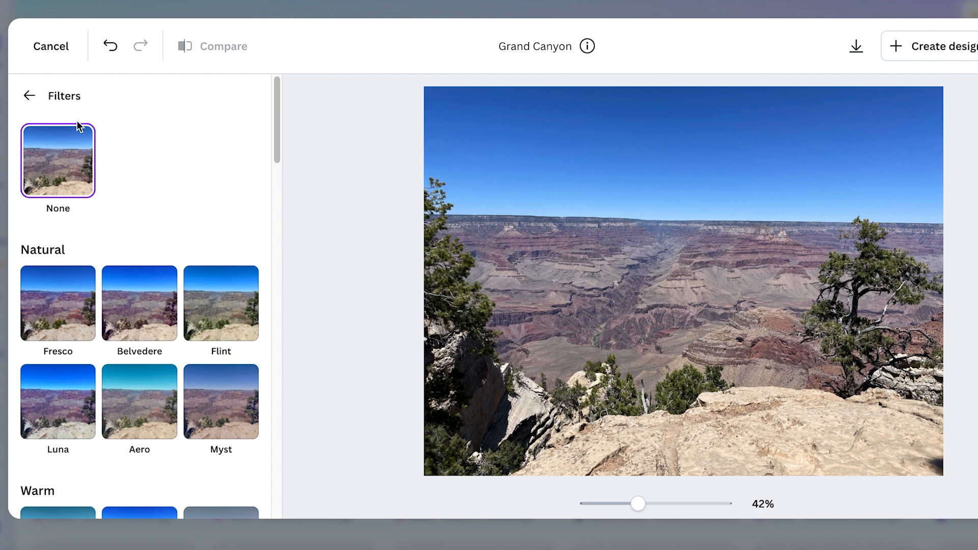
pyautogui.click(30, 96)
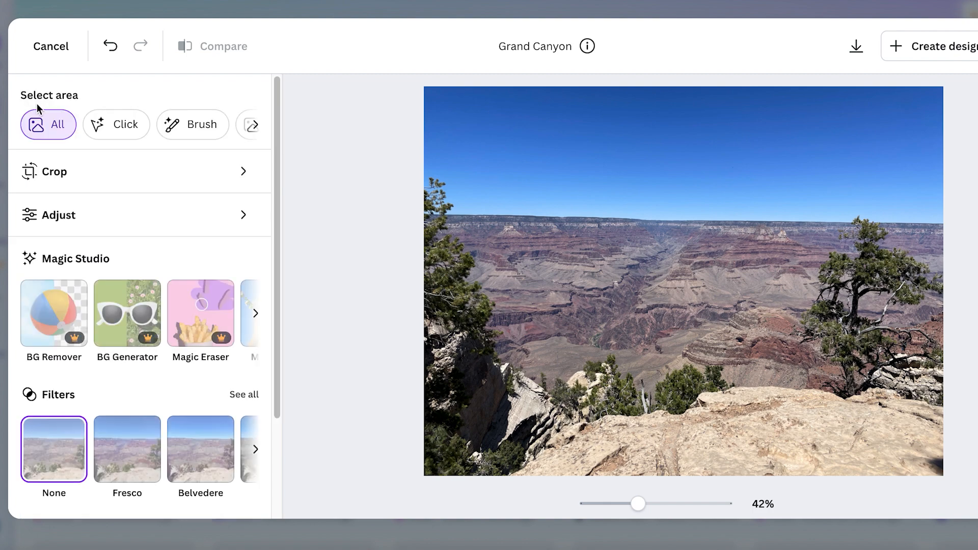
# Look over the available photo effects and open the crop settings.
pyautogui.scroll(-1, 250, 399)
pyautogui.scroll(-3, 249, 399)
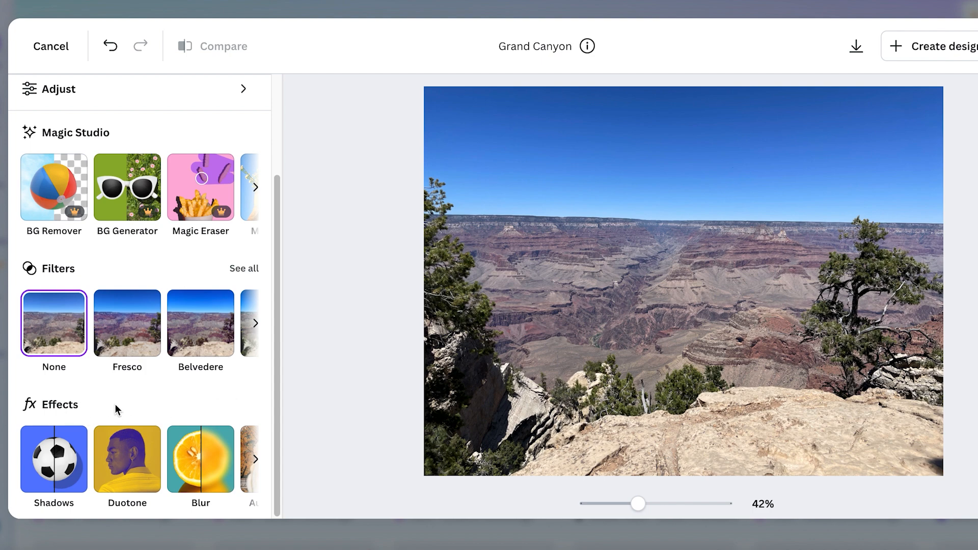
pyautogui.scroll(3, 116, 409)
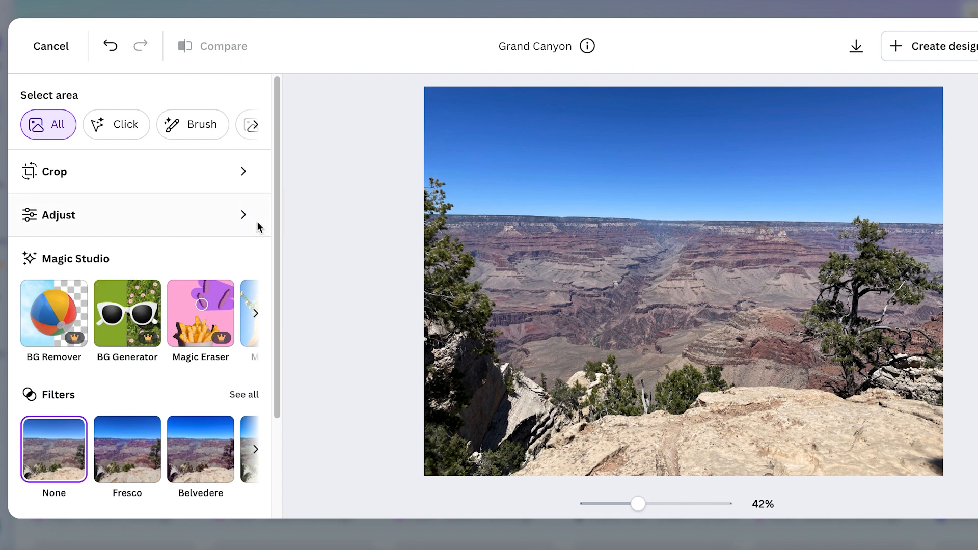
pyautogui.click(250, 173)
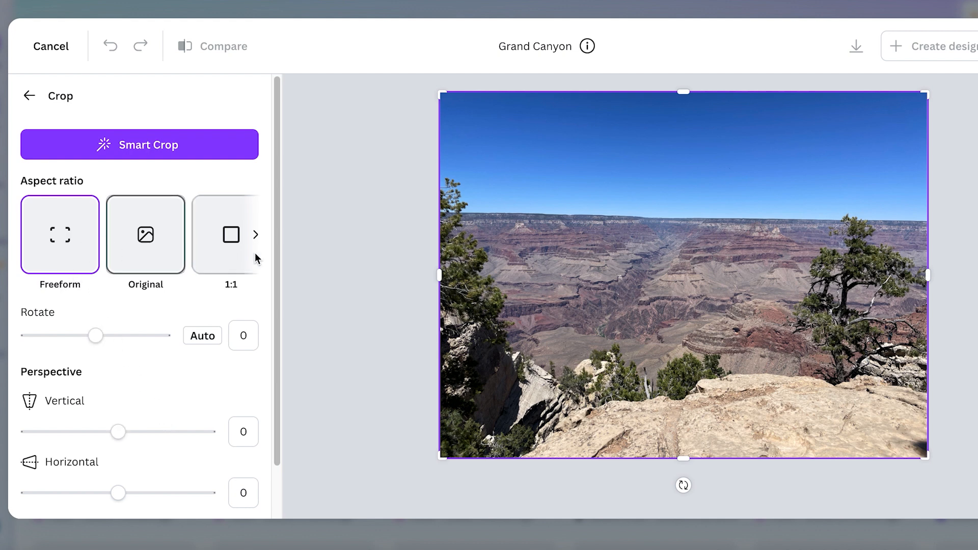
# Browse the crop aspect ratios, try 9:16 and set the photo's crop to 16:9.
pyautogui.click(256, 235)
pyautogui.click(256, 235)
pyautogui.click(24, 234)
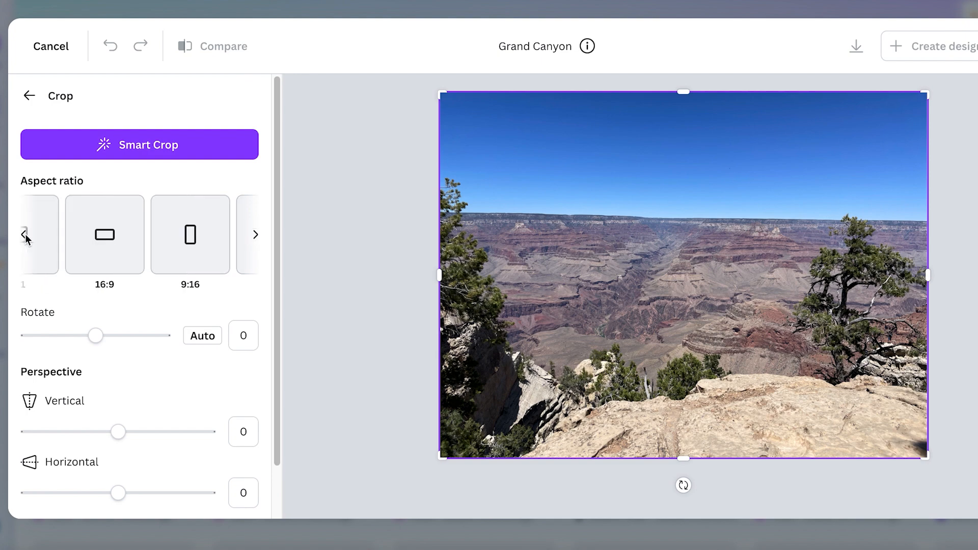
pyautogui.click(133, 246)
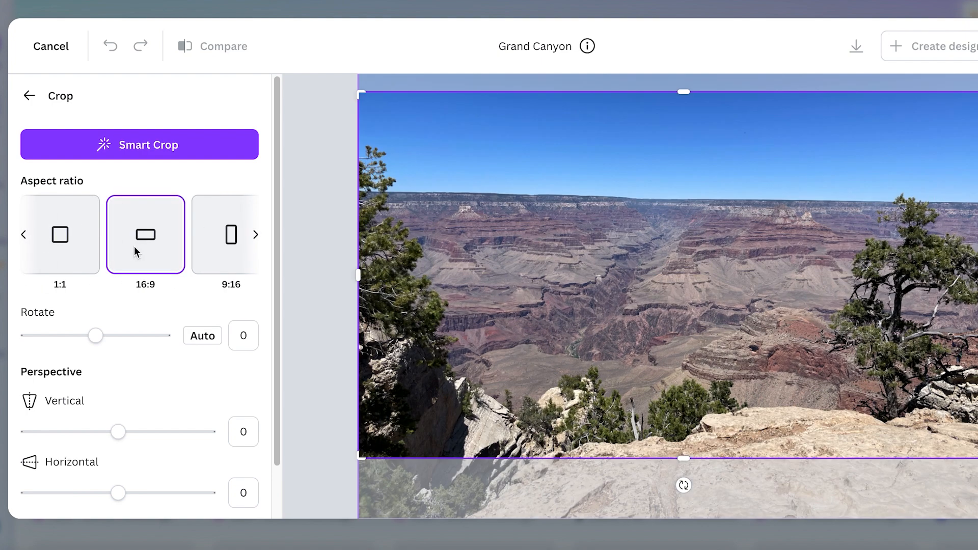
pyautogui.click(217, 243)
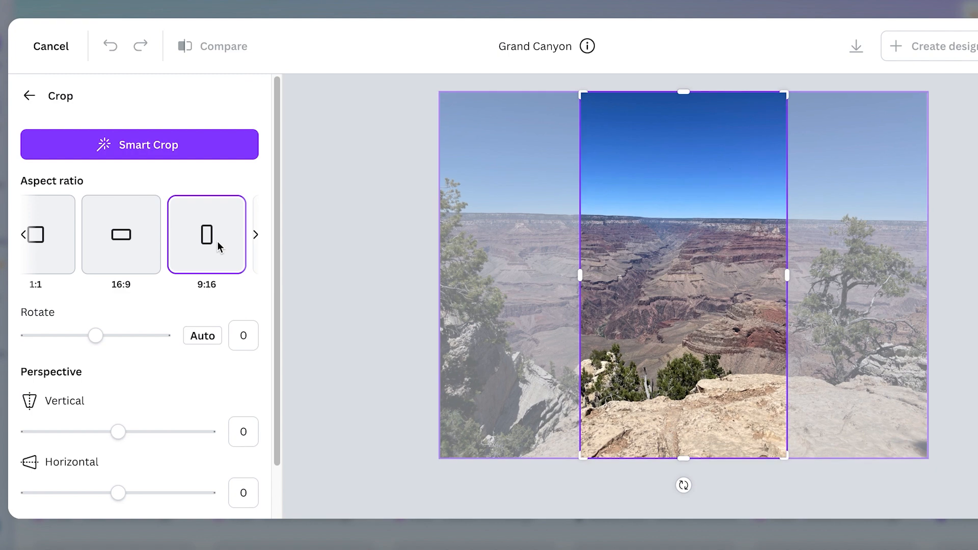
pyautogui.click(117, 260)
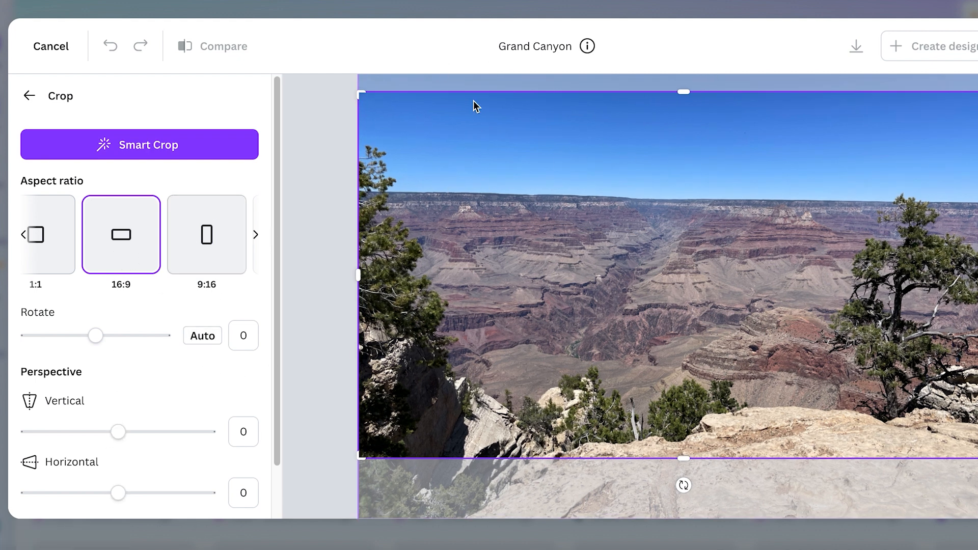
# Try zooming the photo in and out within the 16:9 crop frame and shift it upward to include more foreground rock.
pyautogui.moveTo(564, 239); pyautogui.dragTo(599, 295)
pyautogui.scroll(5, 600, 294)
pyautogui.scroll(-5, 600, 295)
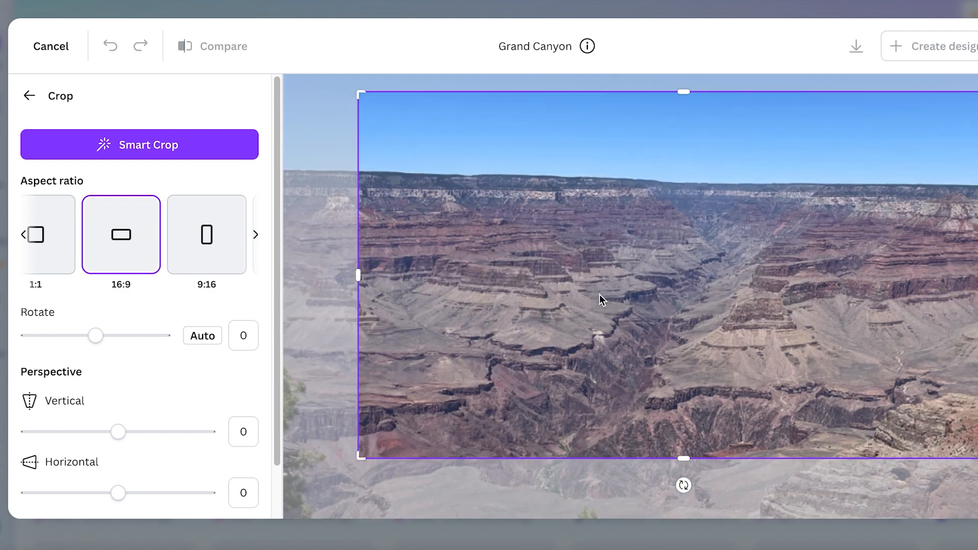
pyautogui.scroll(-3, 599, 295)
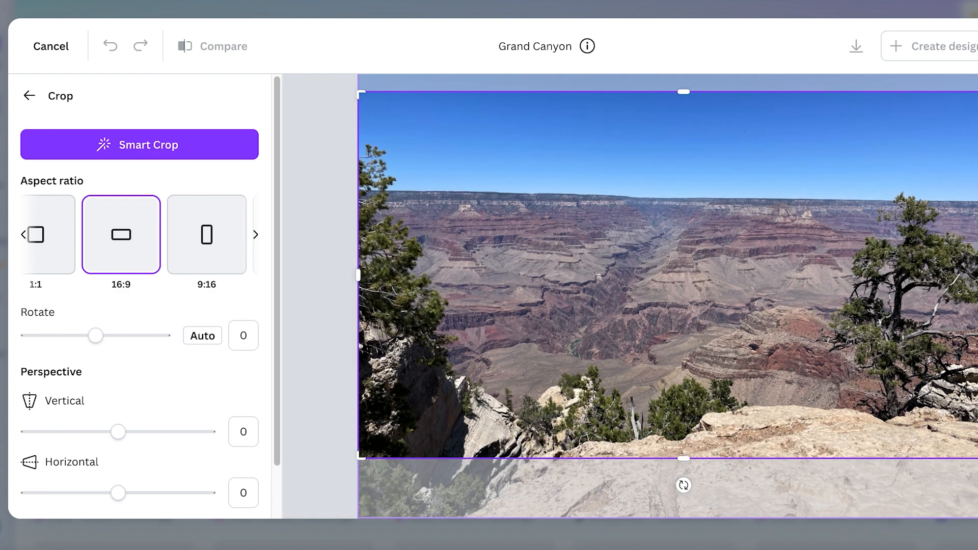
pyautogui.moveTo(664, 375); pyautogui.dragTo(622, 356)
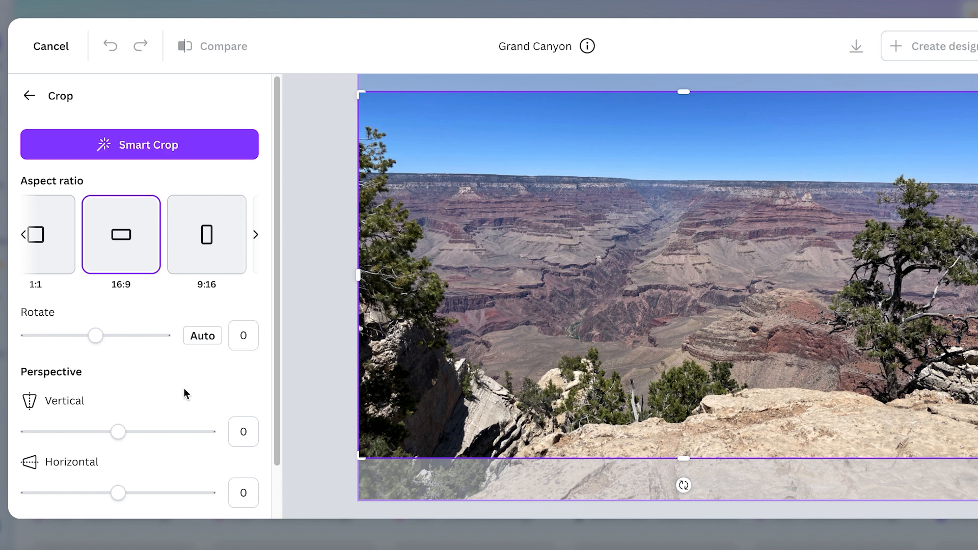
# Try vertical perspective amounts of 20.1, -4.7 and -1.6 on the photo and finish the crop.
pyautogui.scroll(-2, 176, 389)
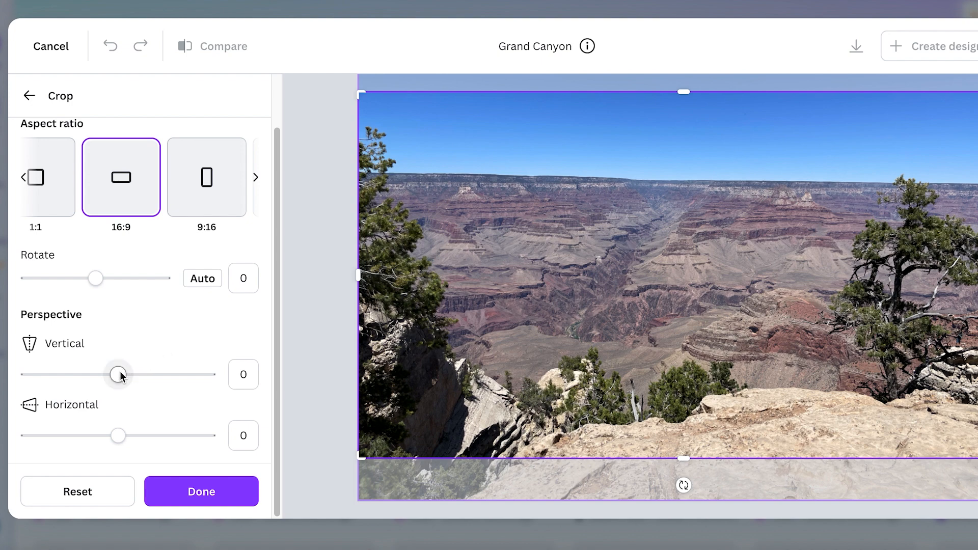
pyautogui.click(177, 375)
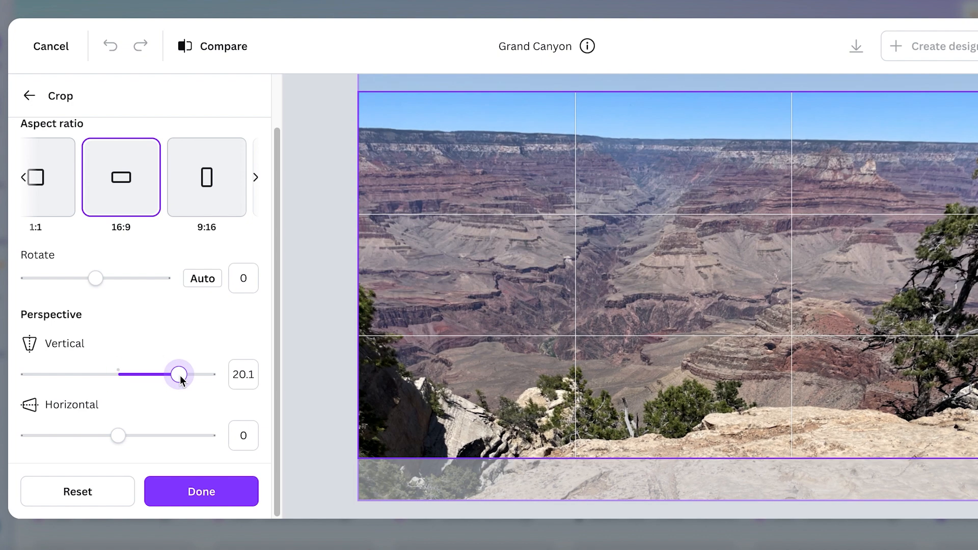
pyautogui.moveTo(172, 382); pyautogui.dragTo(102, 375)
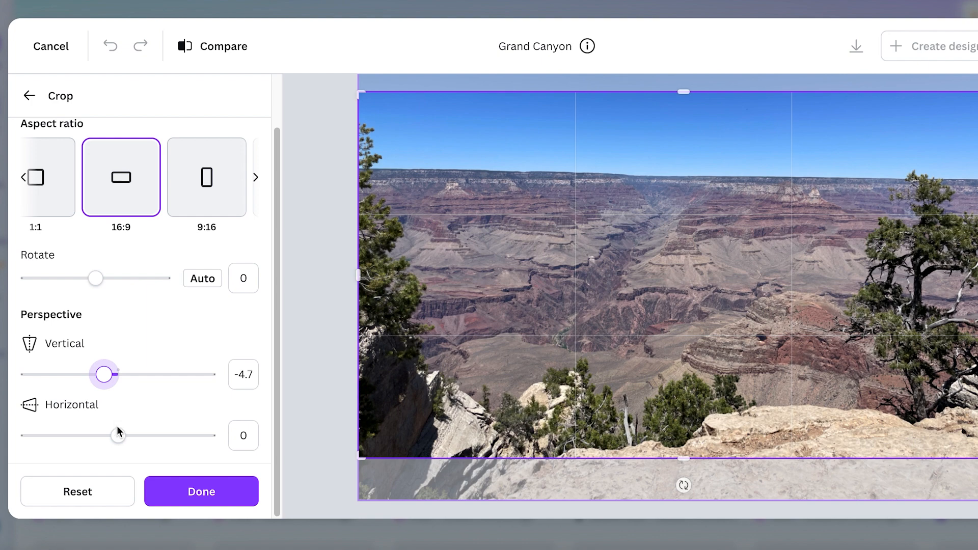
pyautogui.moveTo(118, 434)
pyautogui.mouseDown()
pyautogui.moveTo(172, 437)
pyautogui.moveTo(65, 441)
pyautogui.moveTo(127, 437)
pyautogui.mouseUp()
pyautogui.moveTo(102, 376); pyautogui.dragTo(113, 375)
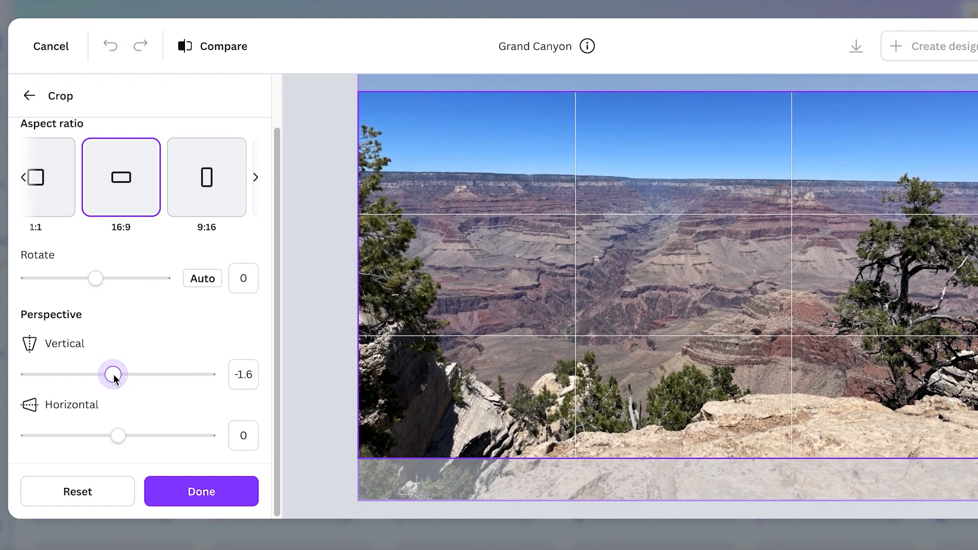
pyautogui.click(251, 377)
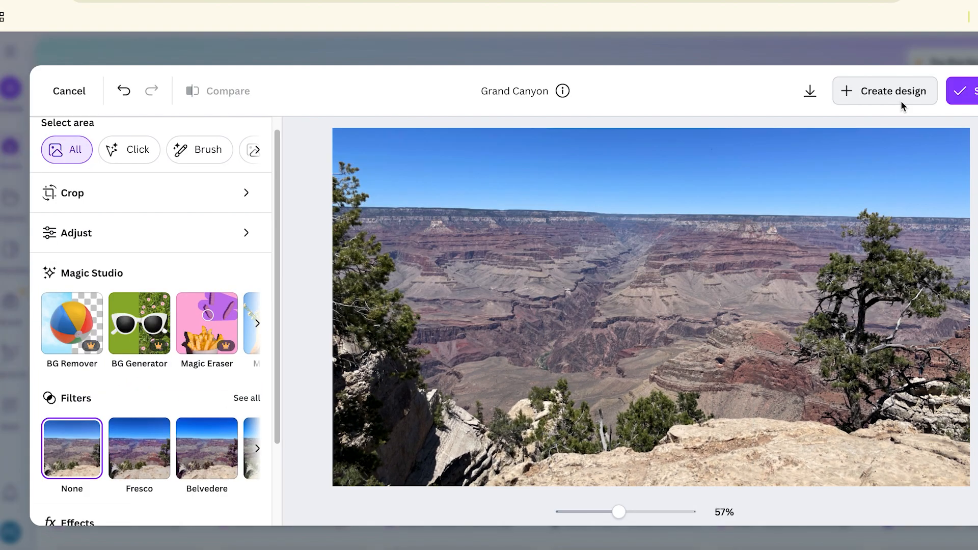
# Create a new design from the cropped photo and open the photo's editing options.
pyautogui.click(916, 94)
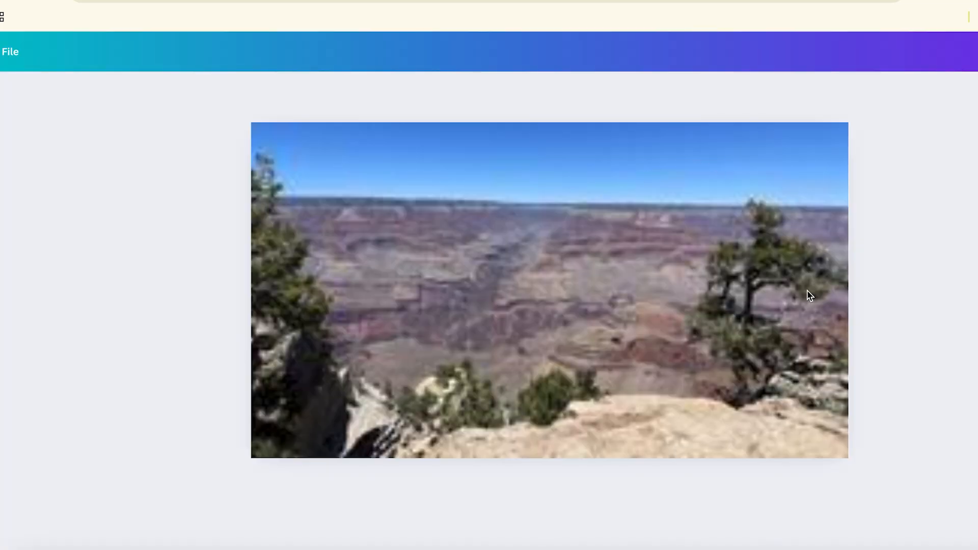
pyautogui.click(808, 293)
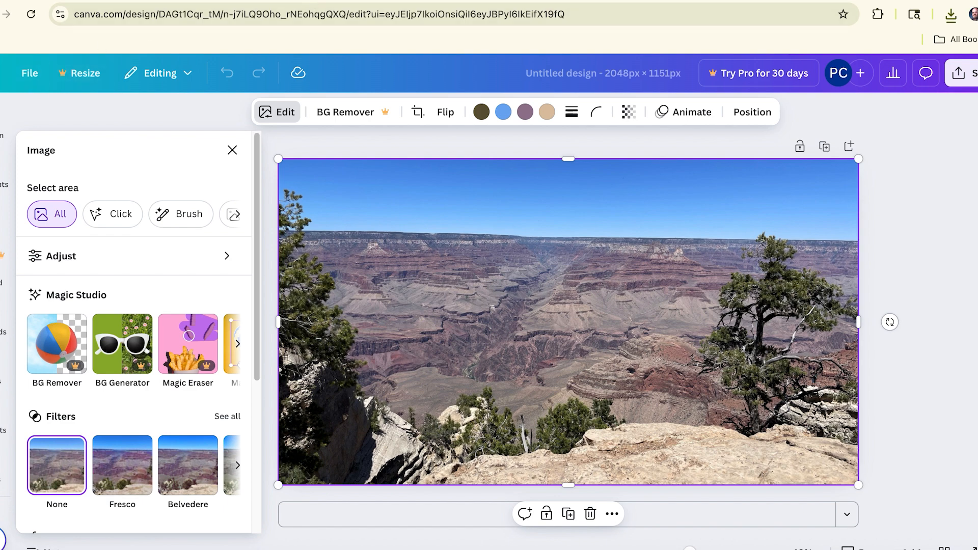
# Return to the Canva home page and create a blank custom-size design of 1920 × 1080 px.
pyautogui.click(283, 1)
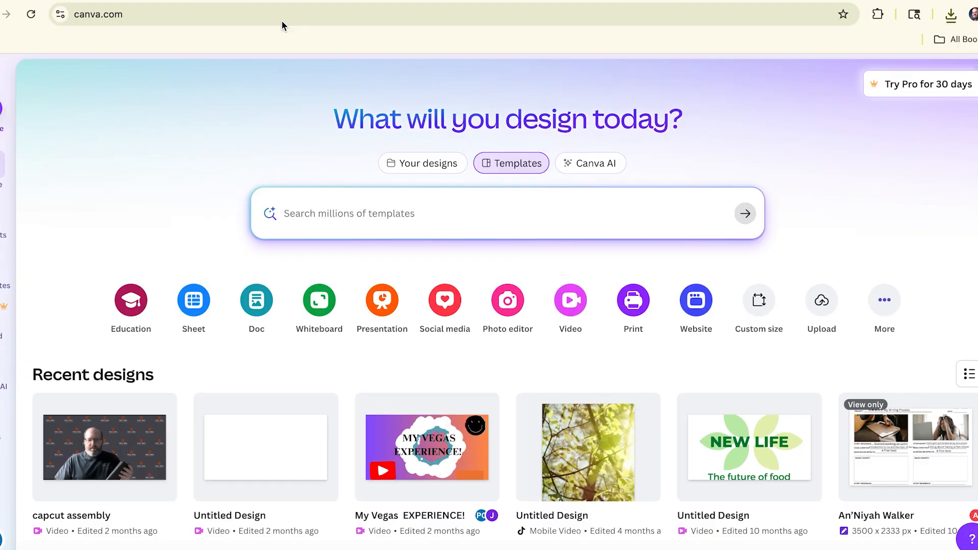
pyautogui.click(1, 109)
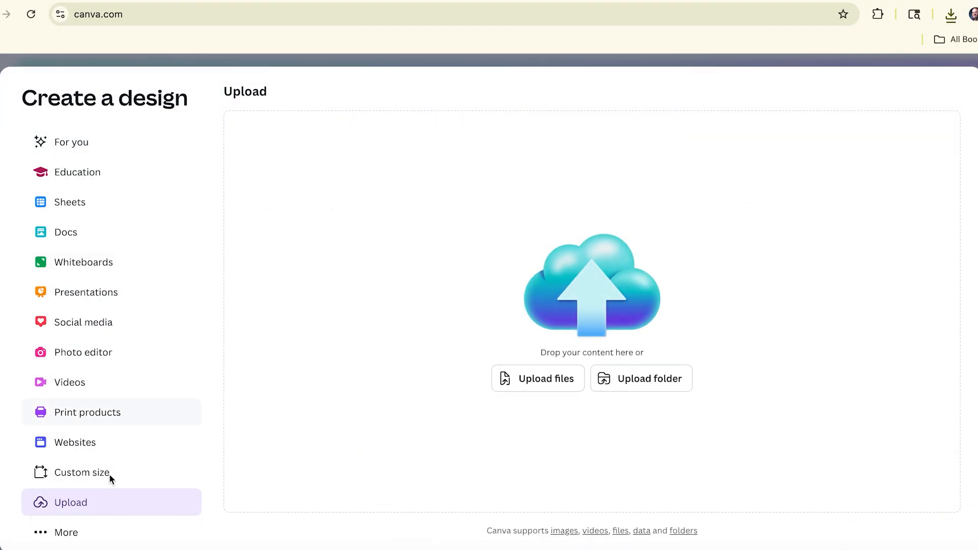
pyautogui.click(105, 473)
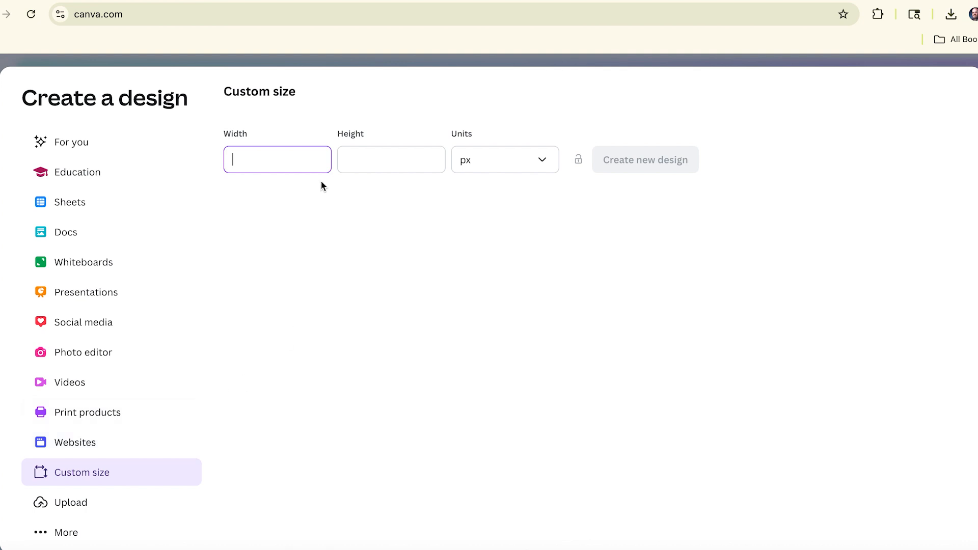
pyautogui.write('1920')
pyautogui.click(368, 155)
pyautogui.write('1080')
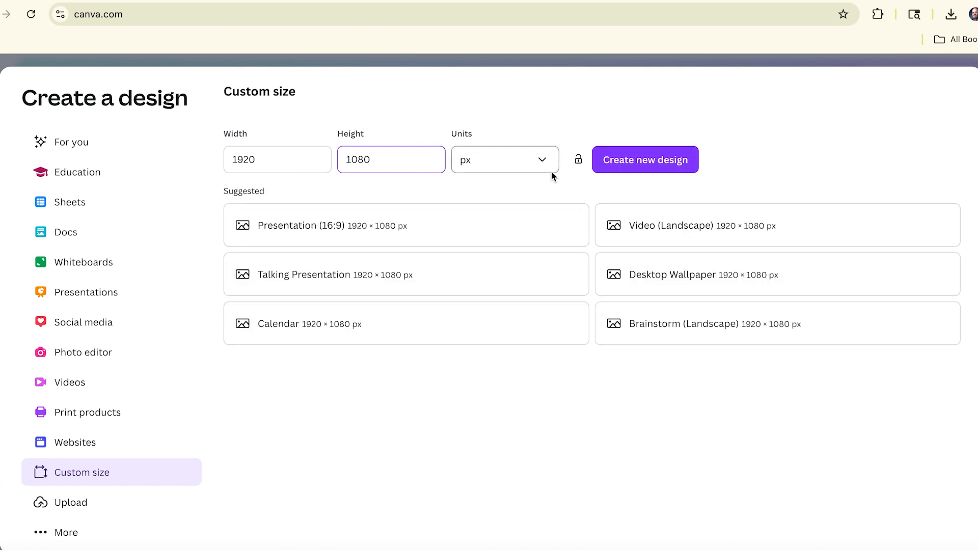
pyautogui.click(546, 168)
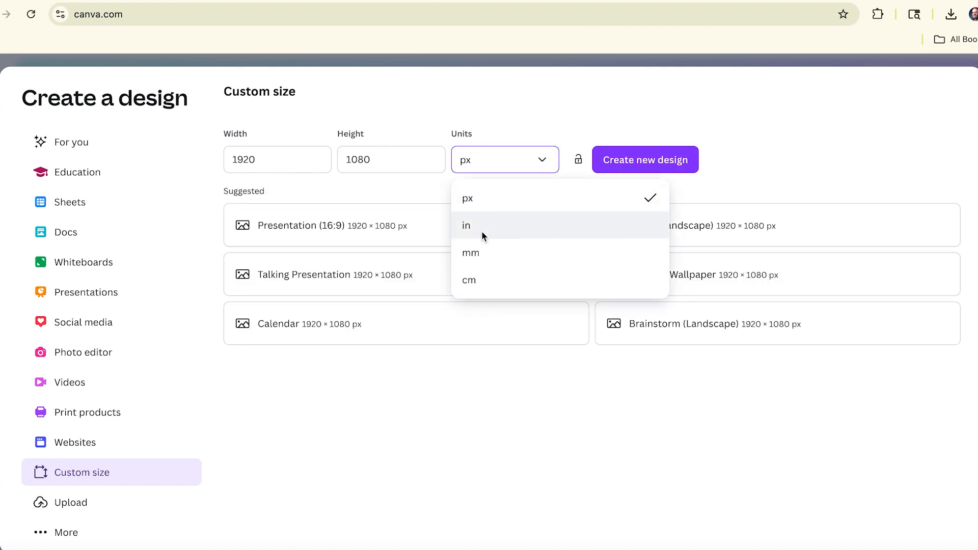
pyautogui.click(493, 113)
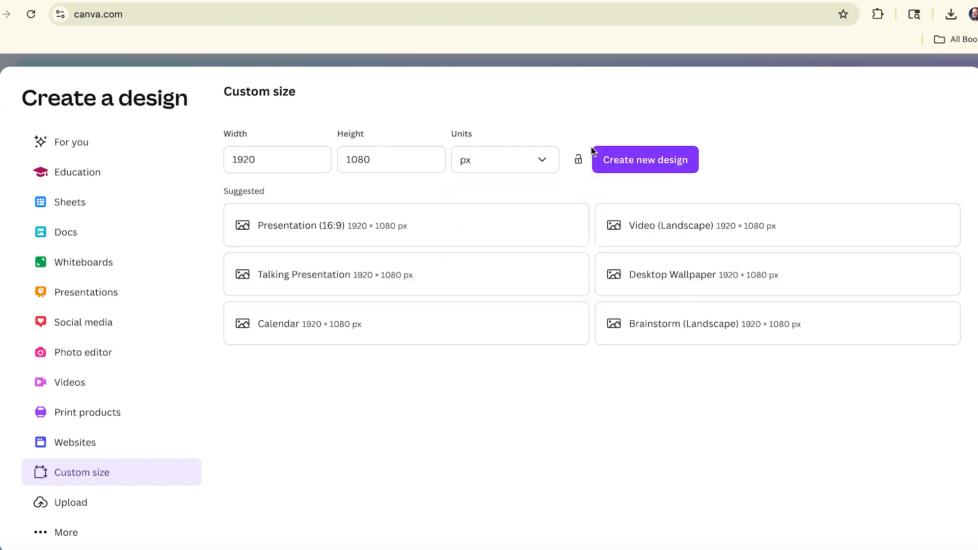
pyautogui.click(657, 161)
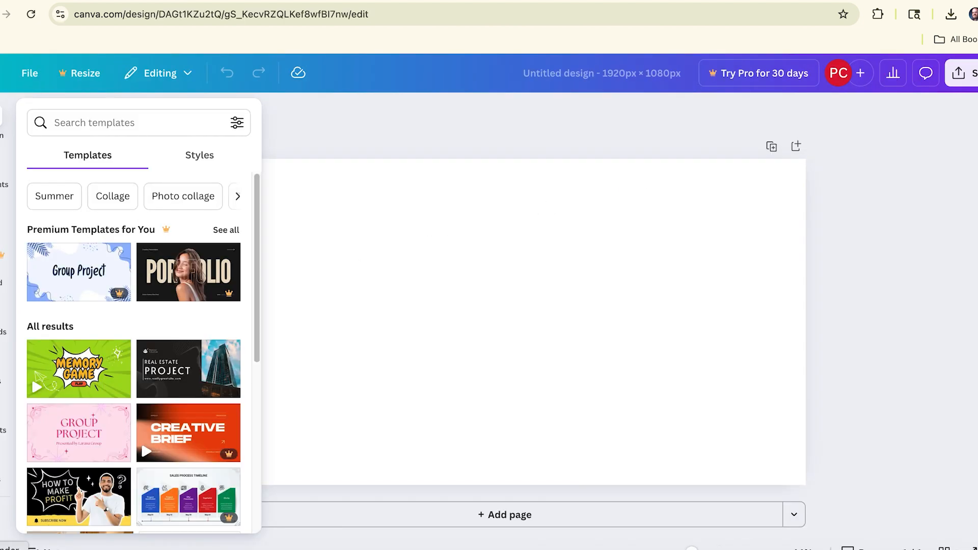
# Add Grand Canyon.JPG from Finder's photo adjust folder to the blank page and dismiss the image editing suggestion.
pyautogui.click(5, 549)
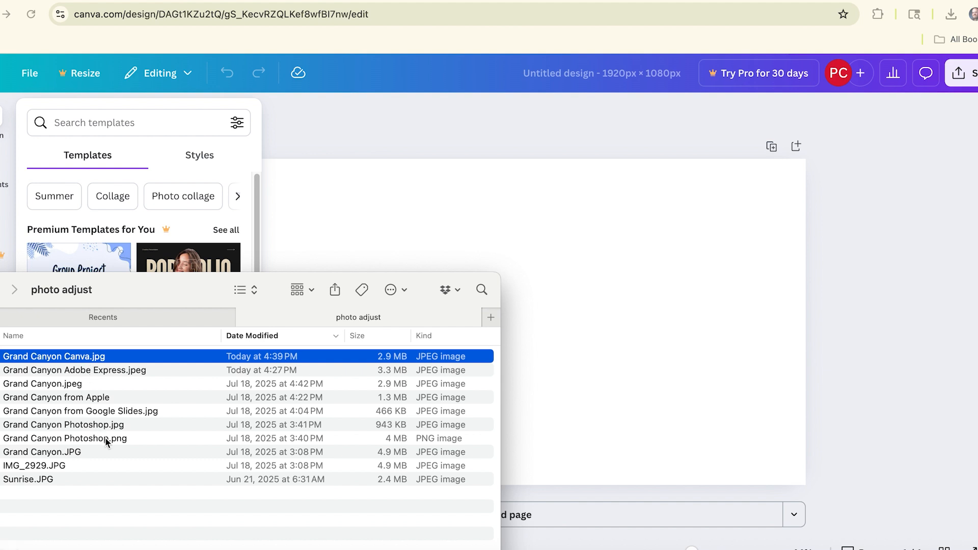
pyautogui.click(71, 455)
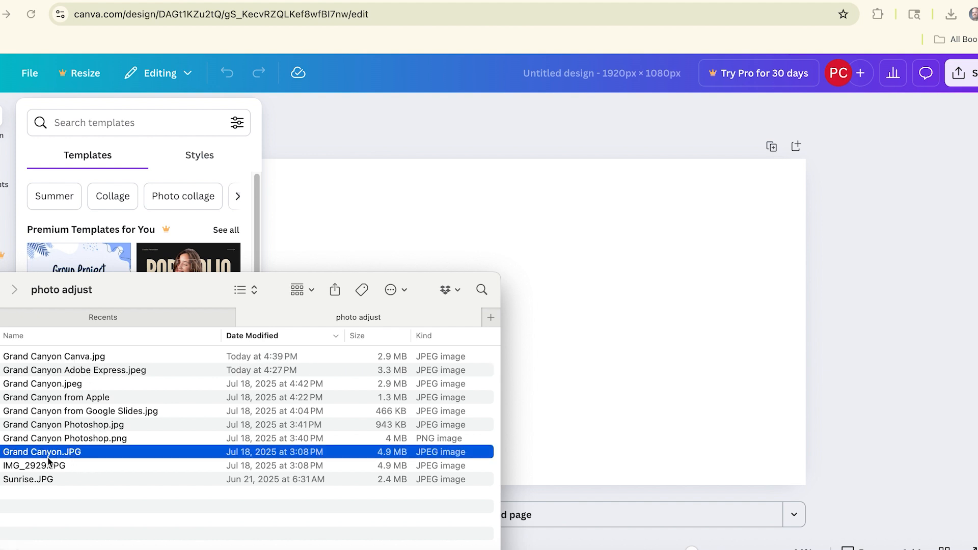
pyautogui.moveTo(33, 460); pyautogui.dragTo(489, 229)
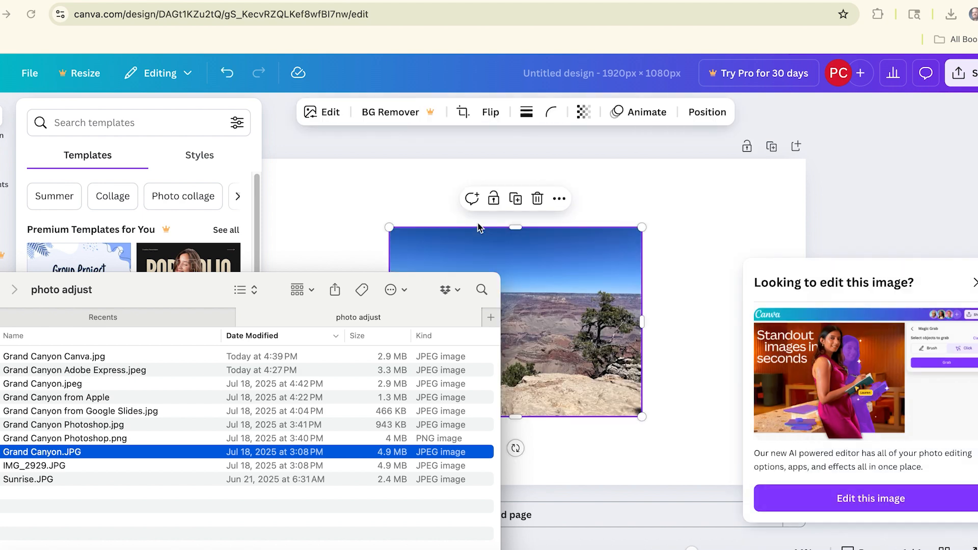
pyautogui.click(409, 169)
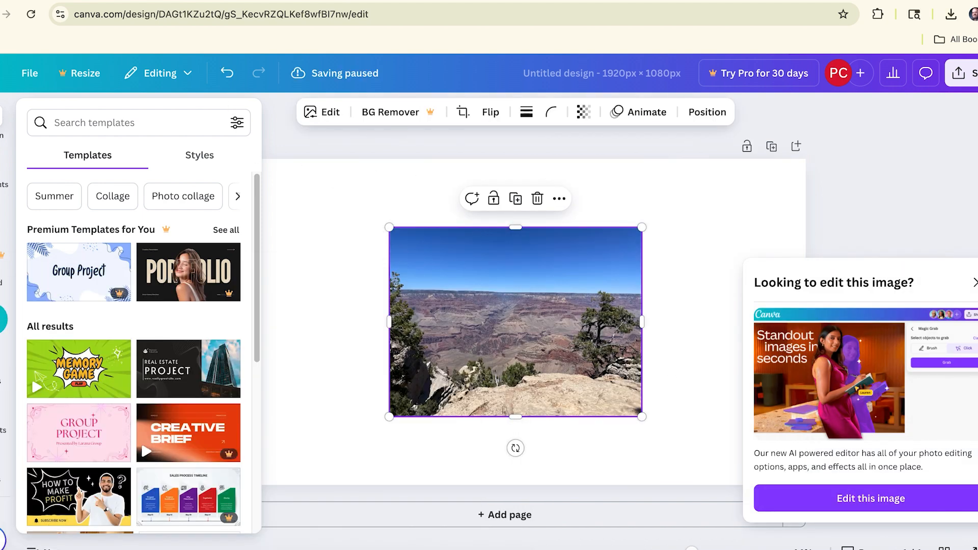
pyautogui.click(973, 284)
# Enlarge and reposition the Grand Canyon photo so that it covers the whole page.
pyautogui.moveTo(524, 280); pyautogui.dragTo(351, 203)
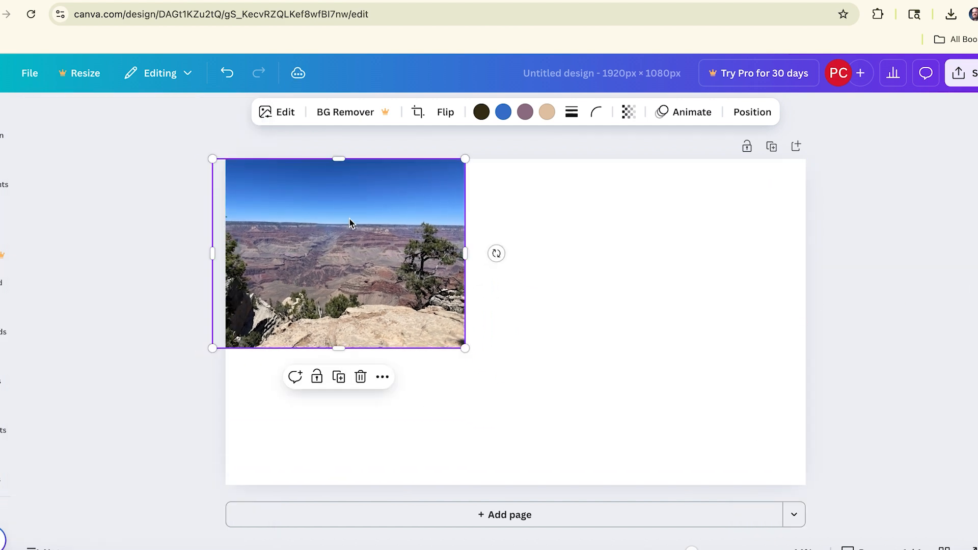
pyautogui.moveTo(465, 349); pyautogui.dragTo(875, 472)
pyautogui.moveTo(665, 417); pyautogui.dragTo(679, 351)
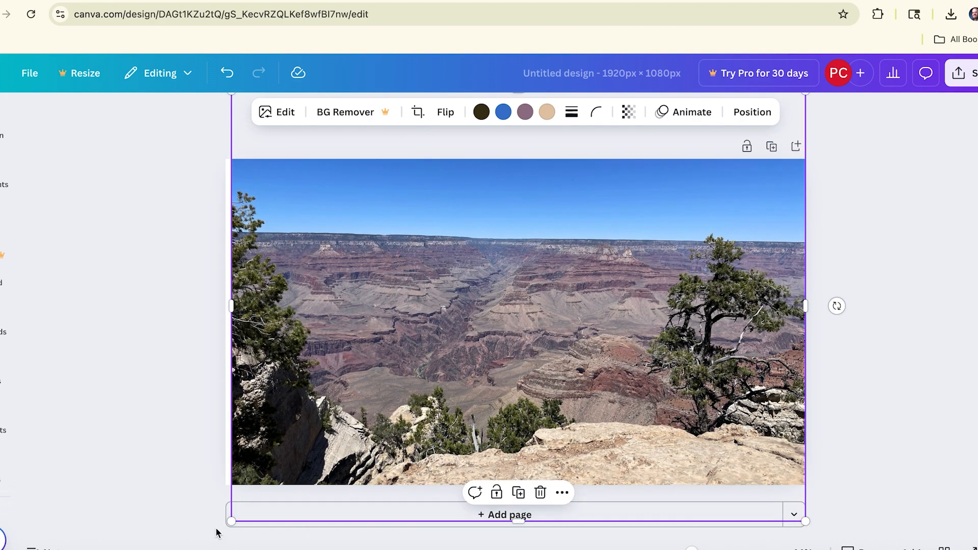
pyautogui.moveTo(232, 521); pyautogui.dragTo(198, 517)
pyautogui.moveTo(340, 350); pyautogui.dragTo(353, 355)
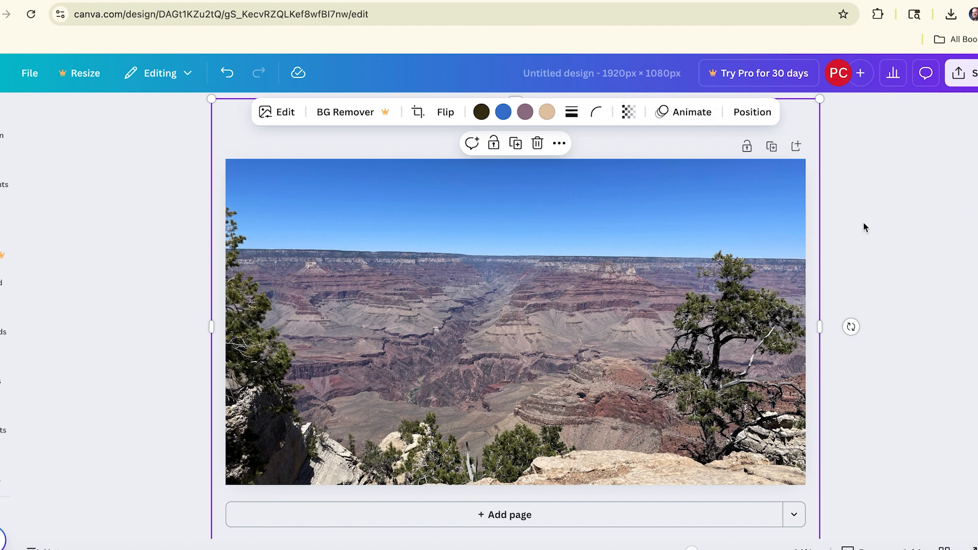
pyautogui.click(869, 207)
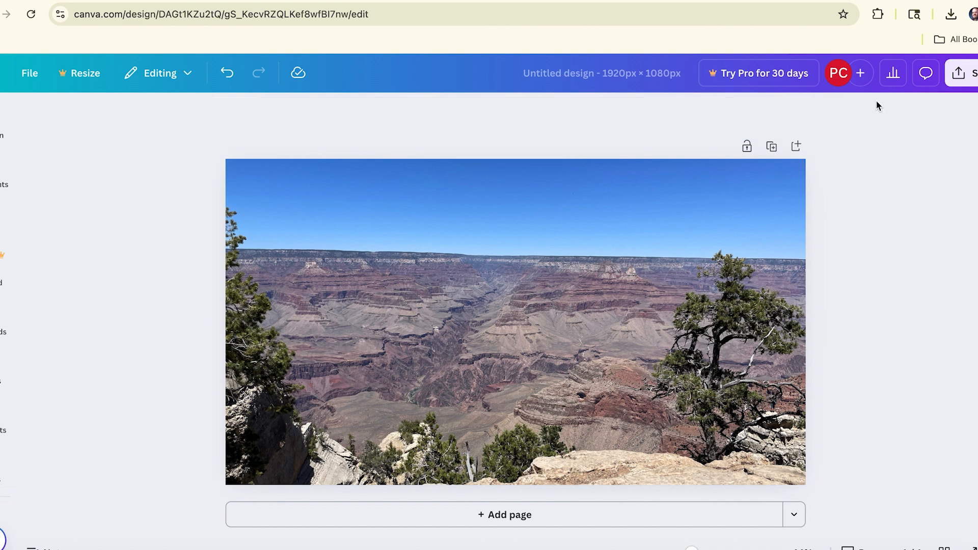
# Download the design as a PNG at 1,920 × 1,080 px.
pyautogui.click(964, 73)
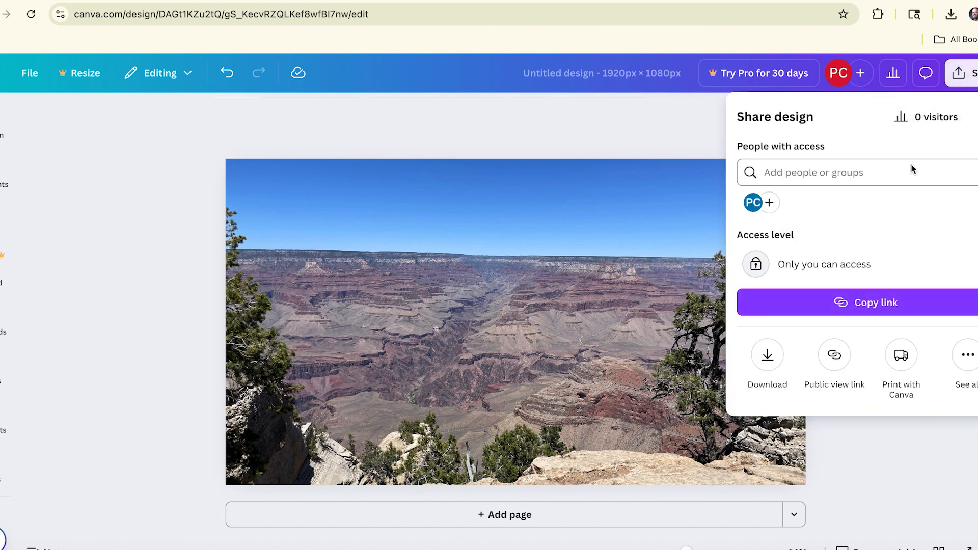
pyautogui.click(775, 363)
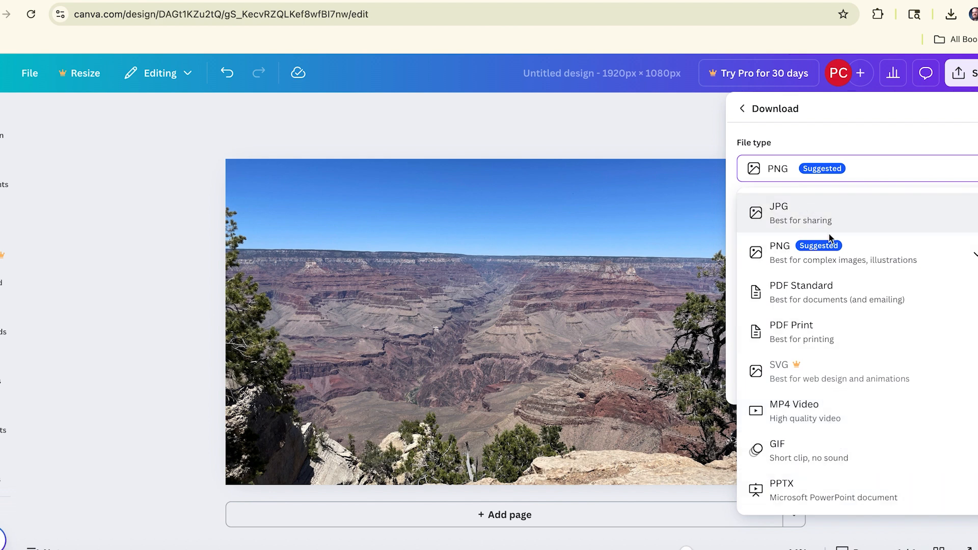
pyautogui.click(837, 249)
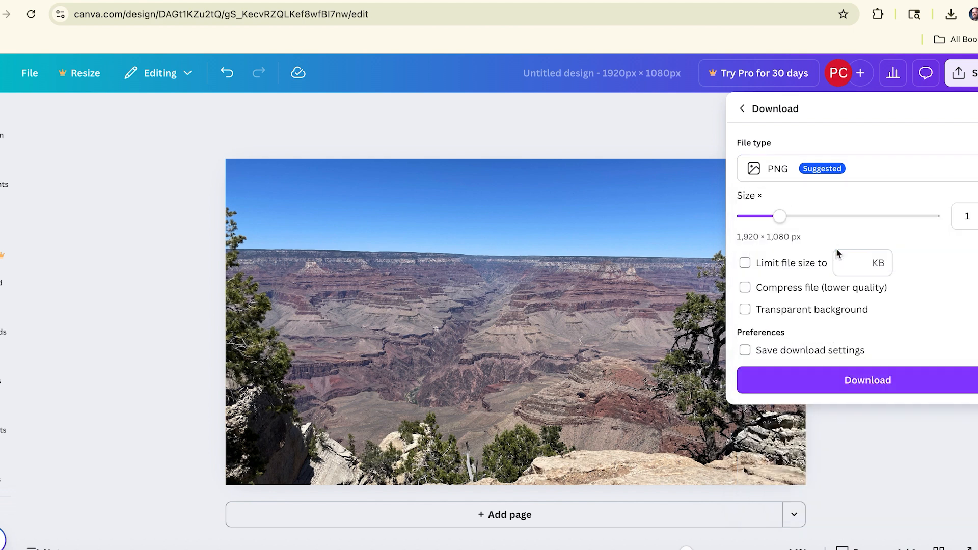
pyautogui.click(919, 382)
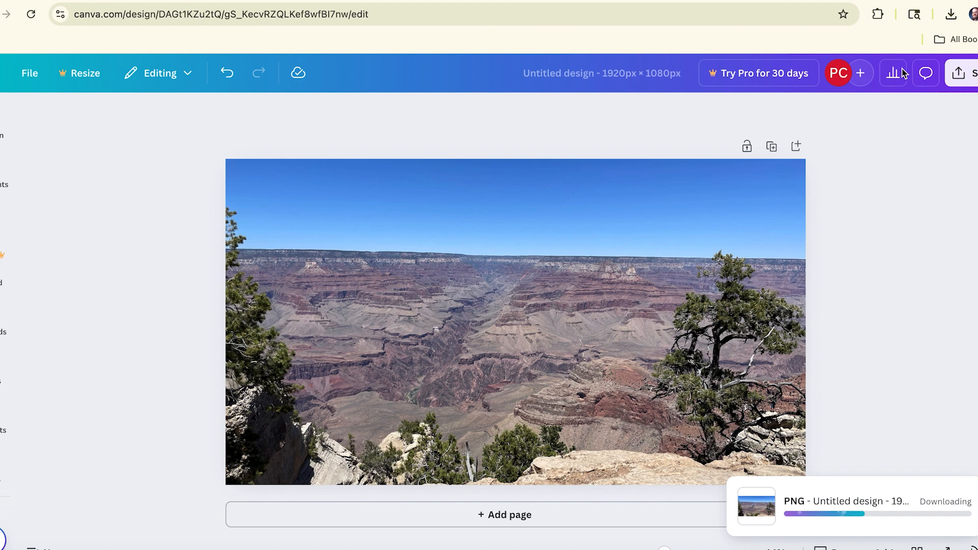
# Download the Grand Canyon design again, this time with JPG as the file type.
pyautogui.click(966, 74)
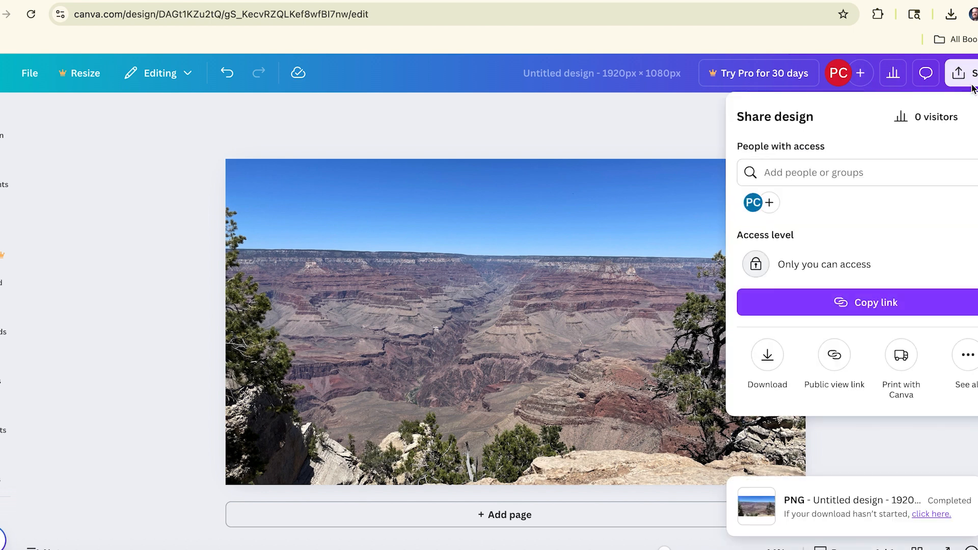
pyautogui.click(767, 355)
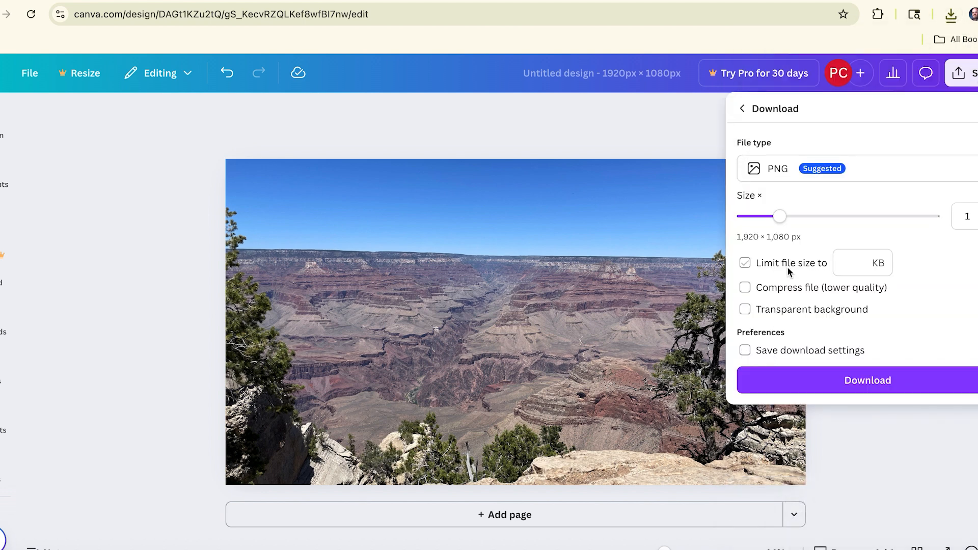
pyautogui.click(793, 173)
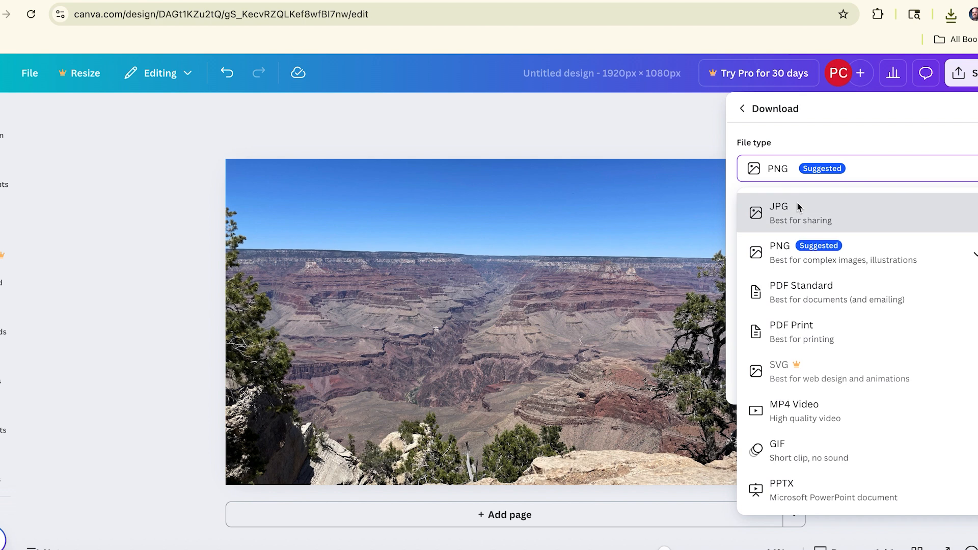
pyautogui.click(797, 203)
pyautogui.click(894, 399)
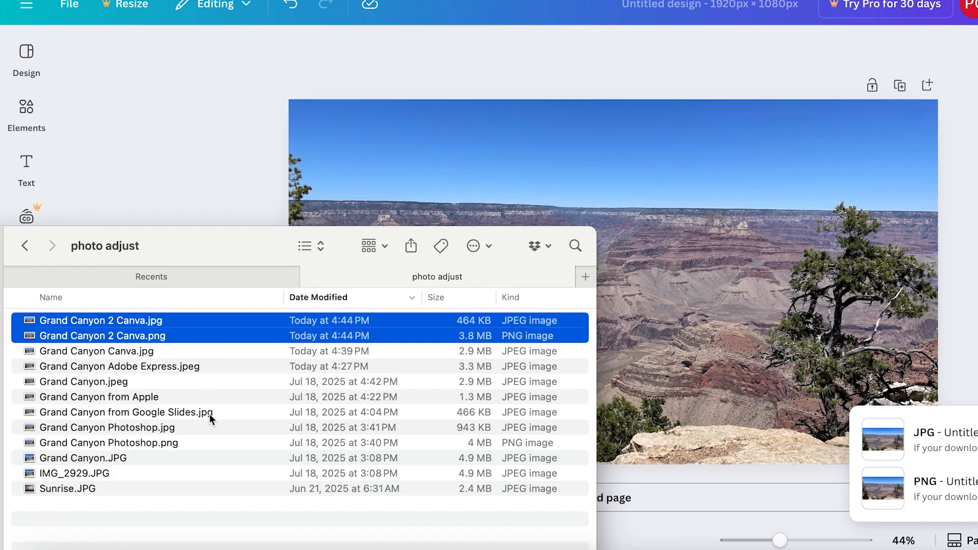
# Preview Grand Canyon 2 Canva.png and Grand Canyon 2 Canva.jpg one after the other in Finder's photo adjust folder to compare them.
pyautogui.click(173, 522)
pyautogui.click(185, 338)
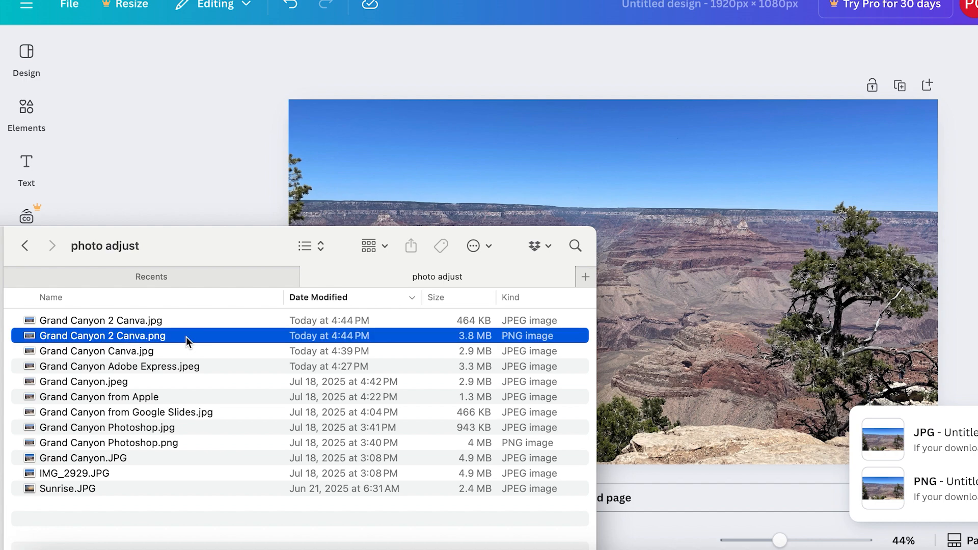
pyautogui.press('space')
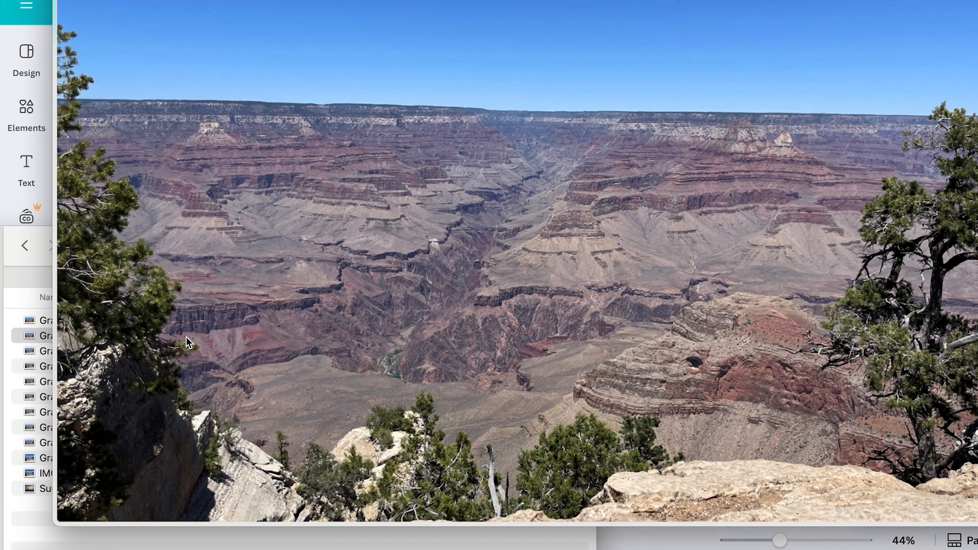
pyautogui.press('space')
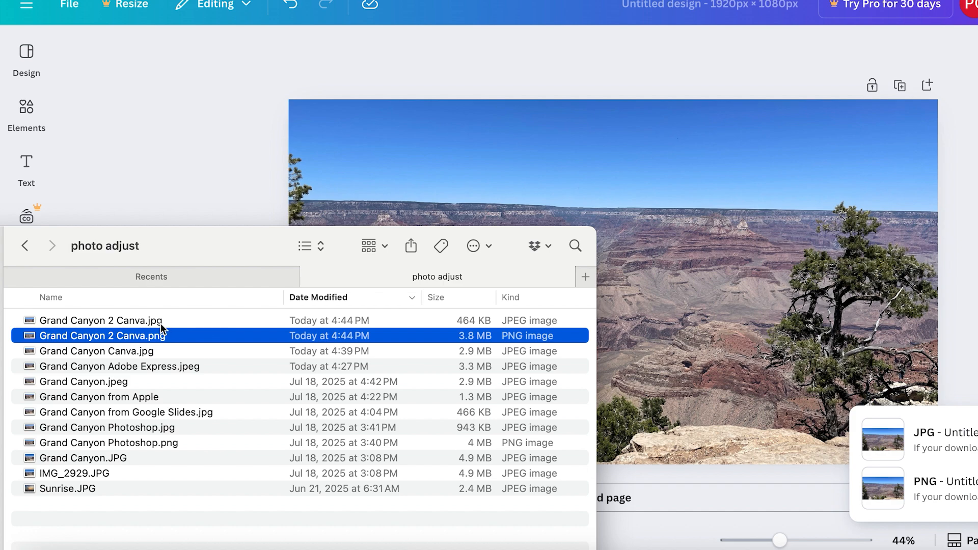
pyautogui.click(160, 323)
pyautogui.press('space')
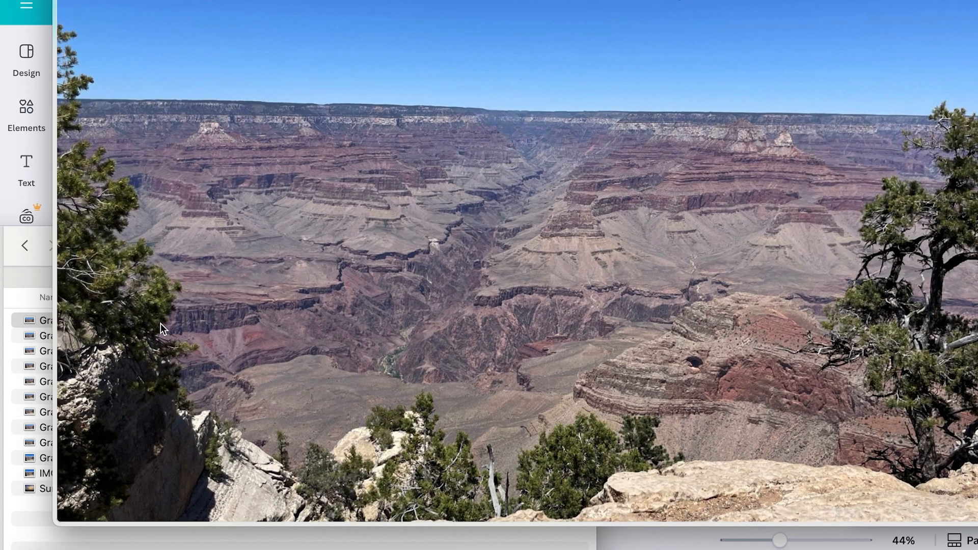
pyautogui.press('space')
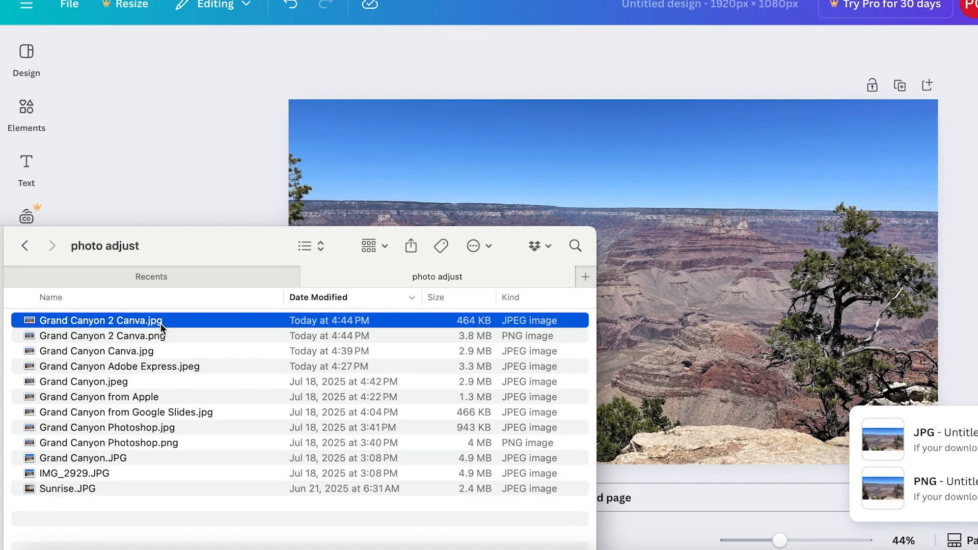